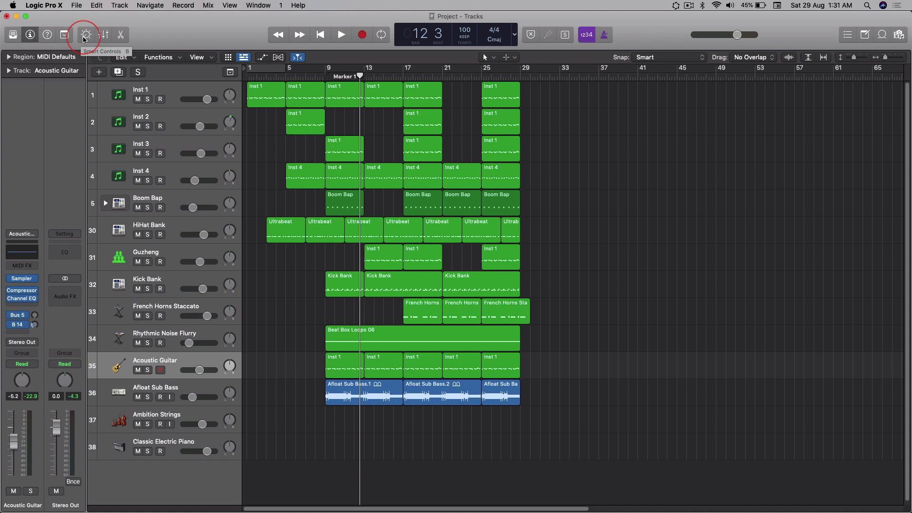
Show the Smart Controls for the Acoustic Guitar track
{"action": "left_click", "coordinate": [85, 35]}
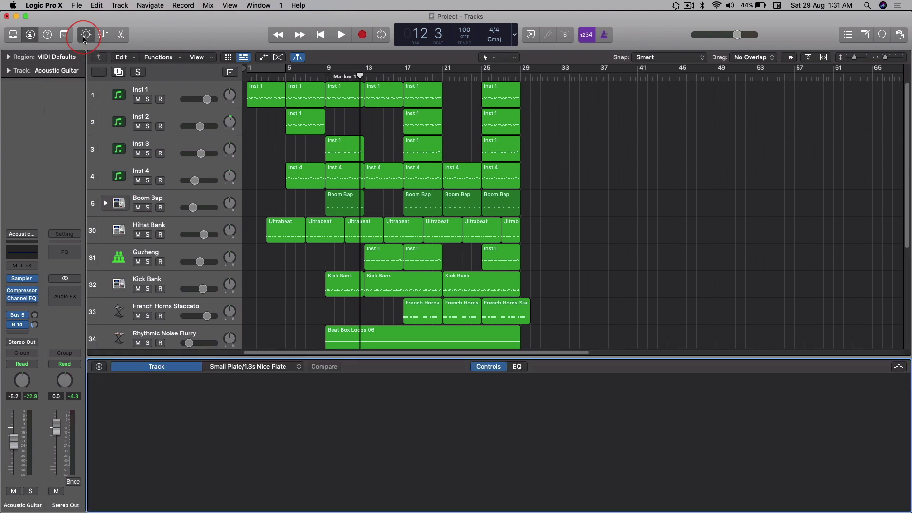
{"action": "left_click", "coordinate": [84, 37]}
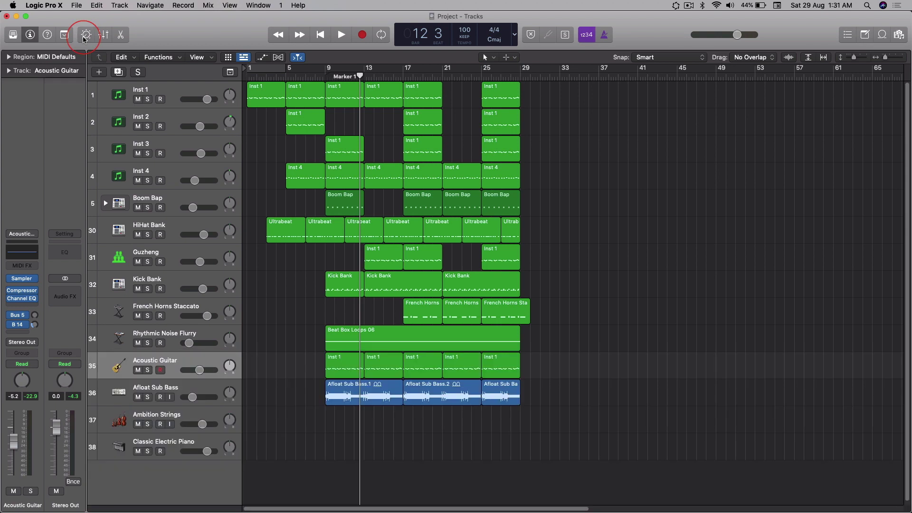
{"action": "left_click", "coordinate": [184, 212]}
{"action": "left_click", "coordinate": [184, 191]}
{"action": "left_click", "coordinate": [183, 93]}
{"action": "left_click", "coordinate": [164, 288]}
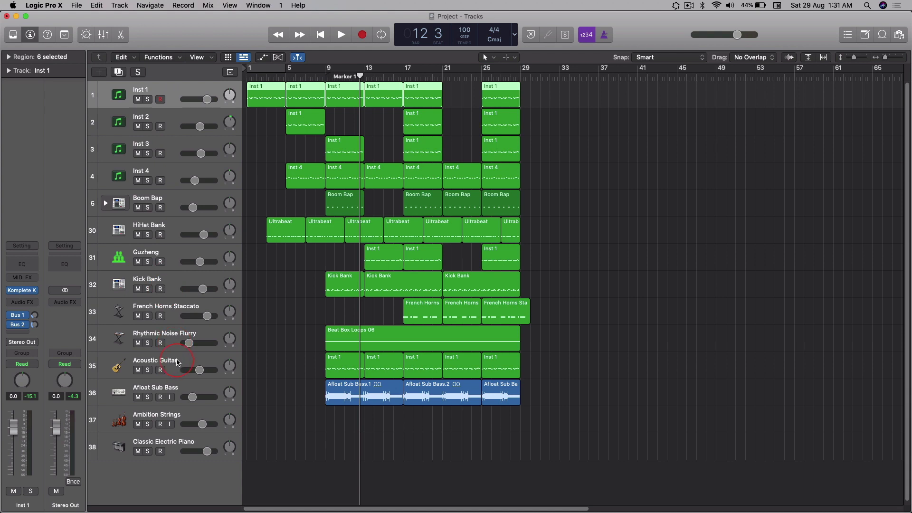
{"action": "left_click", "coordinate": [146, 357]}
{"action": "left_click", "coordinate": [86, 34]}
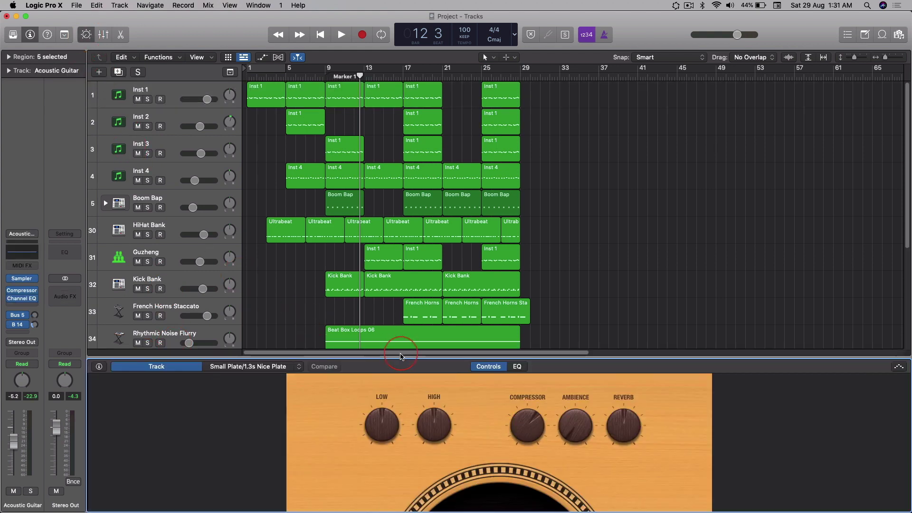
{"action": "mouse_move", "coordinate": [400, 355]}
{"action": "left_mouse_down"}
{"action": "mouse_move", "coordinate": [401, 335]}
{"action": "mouse_move", "coordinate": [403, 356]}
{"action": "left_mouse_up"}
Look at the Smart Controls of the Inst 1, Inst 2, Inst 3 and Boom Bap tracks
{"action": "left_click", "coordinate": [174, 94]}
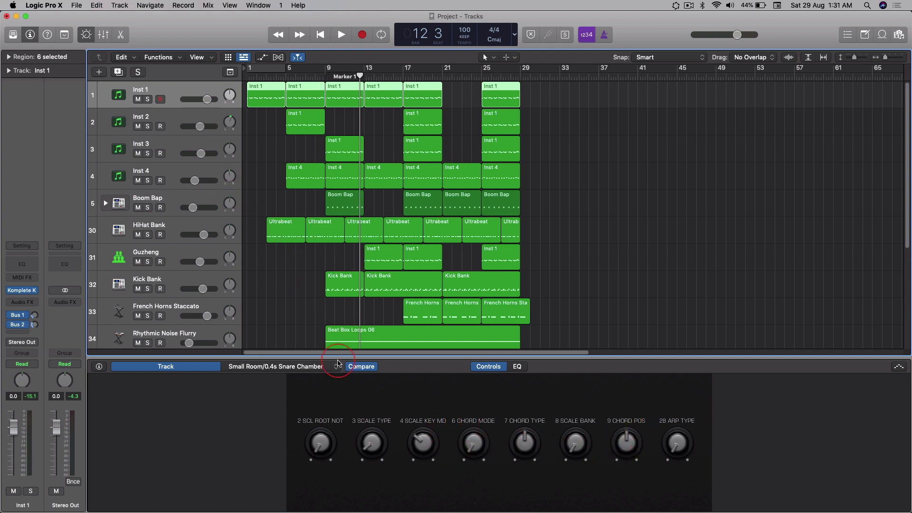
{"action": "left_click_drag", "start_coordinate": [354, 357], "coordinate": [352, 363]}
{"action": "left_click", "coordinate": [158, 117]}
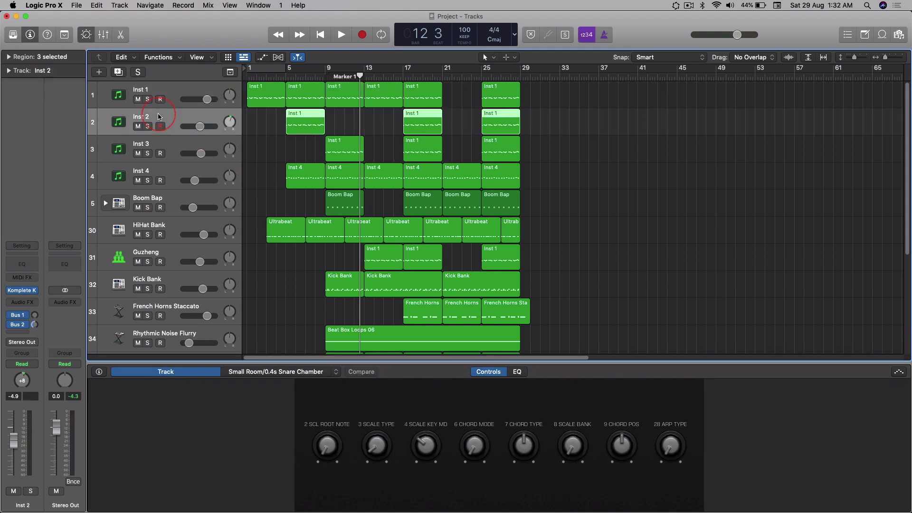
{"action": "left_click", "coordinate": [174, 153]}
{"action": "left_click", "coordinate": [174, 204]}
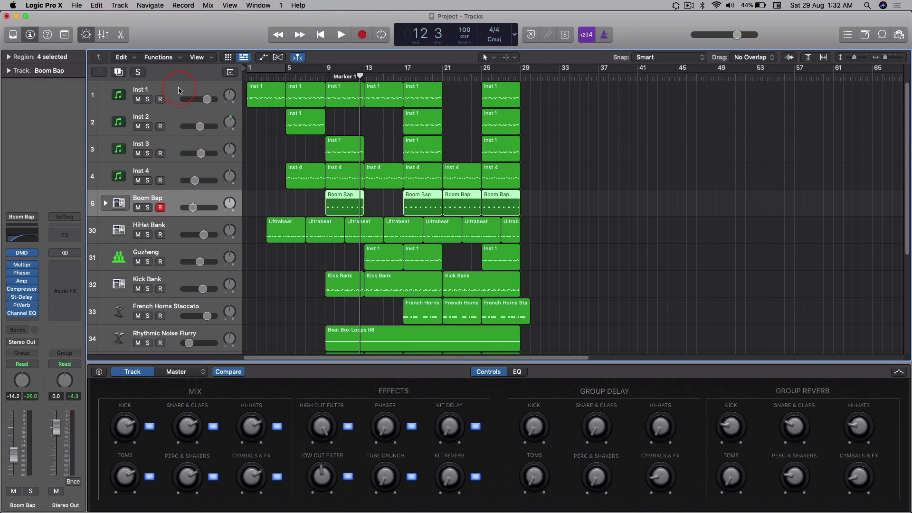
View the Smart Controls of the HiHat Bank and Guzheng tracks, and close the Smart Controls pane
{"action": "left_click", "coordinate": [174, 228]}
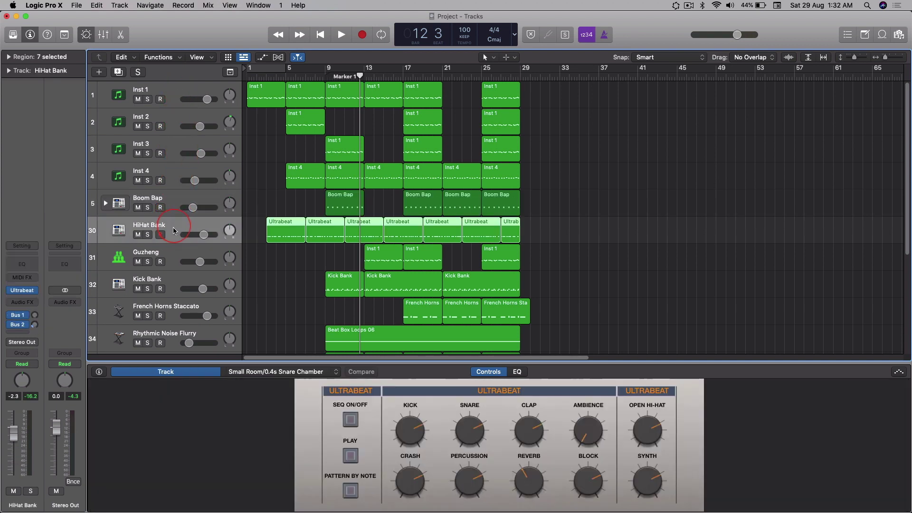
{"action": "left_click", "coordinate": [159, 235]}
{"action": "left_click", "coordinate": [171, 256]}
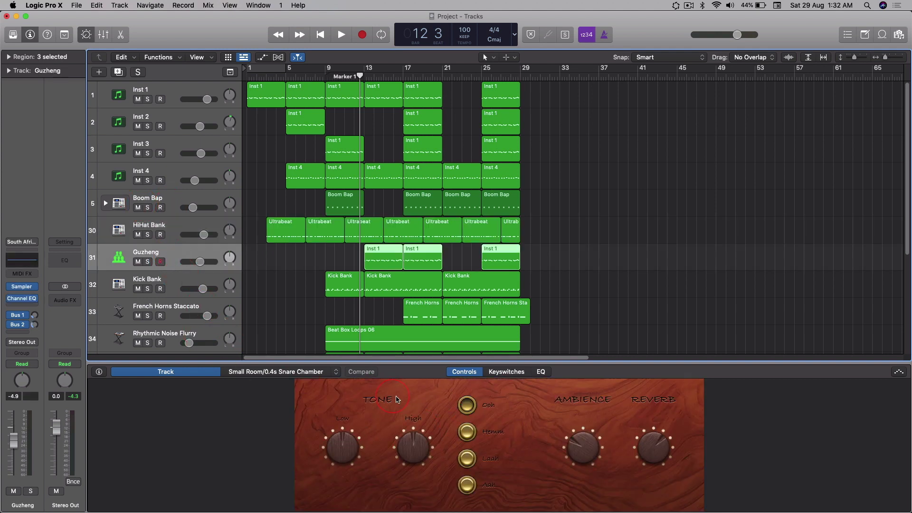
{"action": "left_click", "coordinate": [497, 457]}
{"action": "left_click", "coordinate": [269, 381]}
{"action": "left_click_drag", "start_coordinate": [401, 361], "coordinate": [378, 499]}
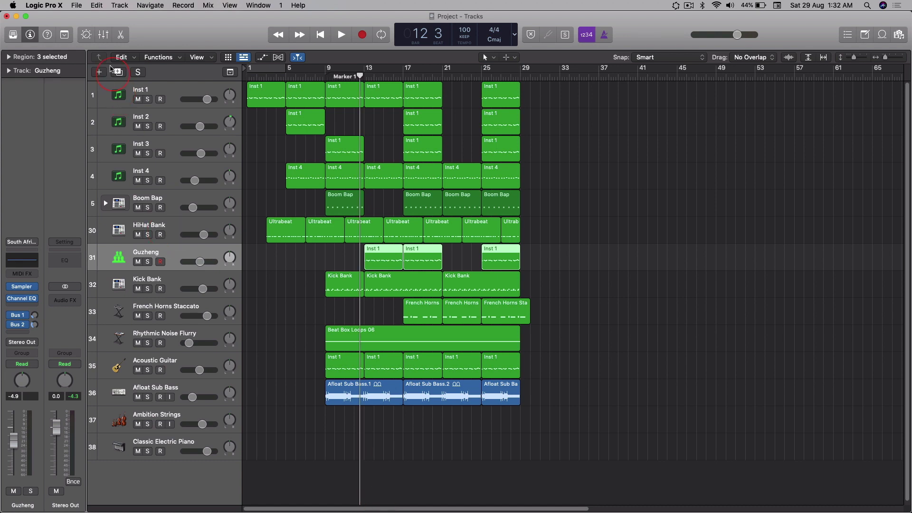
Show the Mixer beneath the tracks area and look through the track list above it
{"action": "left_click", "coordinate": [102, 35]}
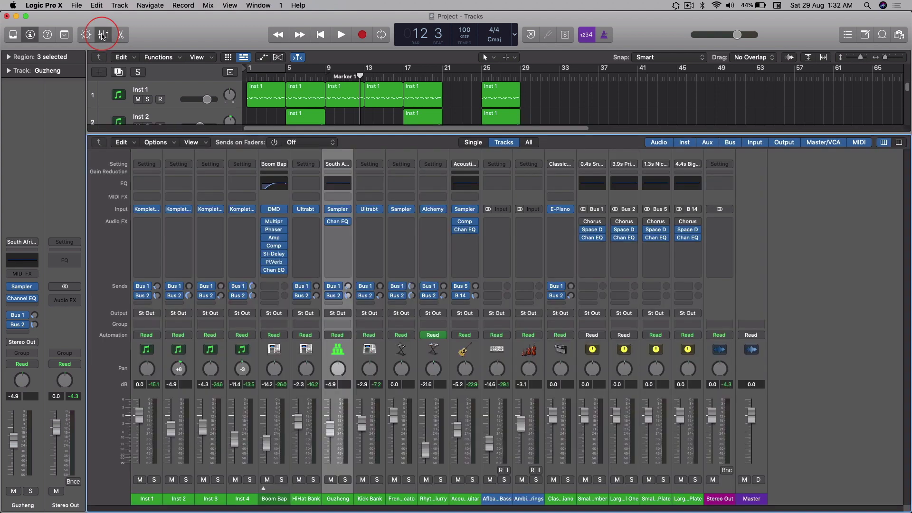
{"action": "left_click", "coordinate": [102, 35]}
{"action": "left_click", "coordinate": [103, 35]}
{"action": "left_click", "coordinate": [103, 35]}
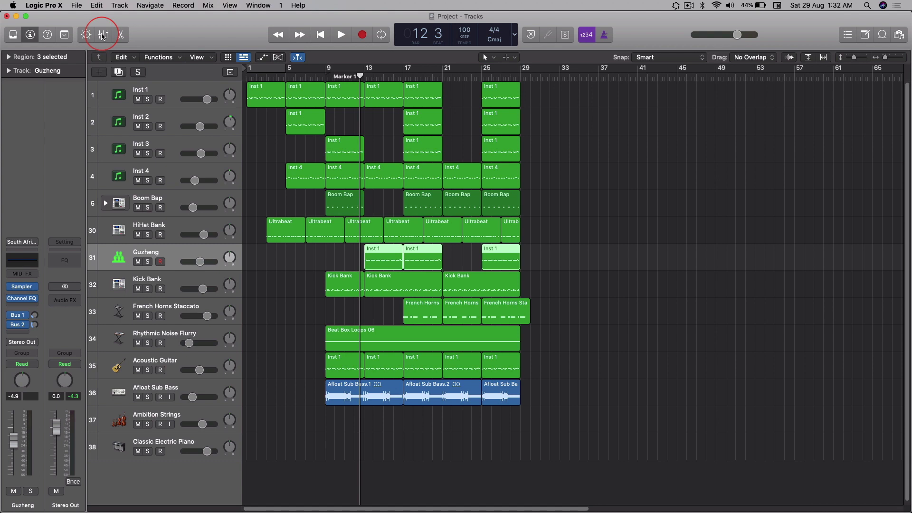
{"action": "left_click", "coordinate": [103, 35]}
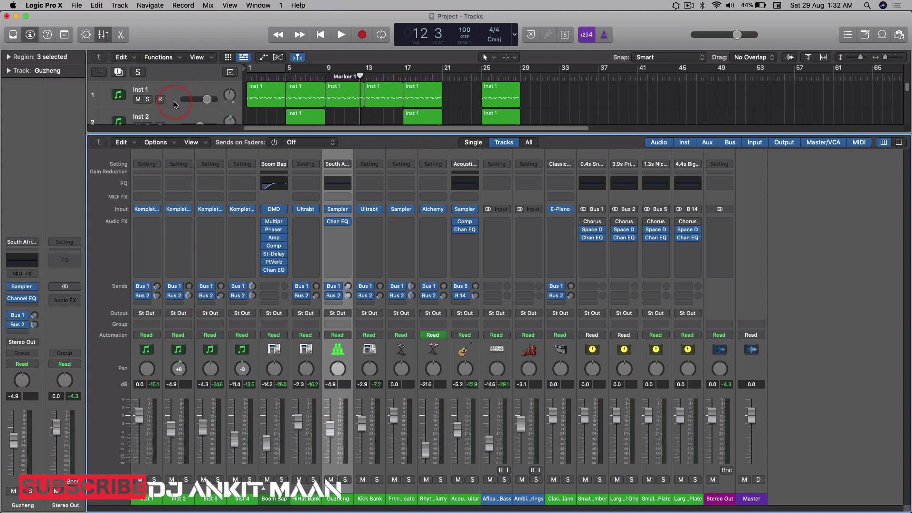
{"action": "scroll", "coordinate": [175, 105], "scroll_direction": "down", "scroll_amount": 20}
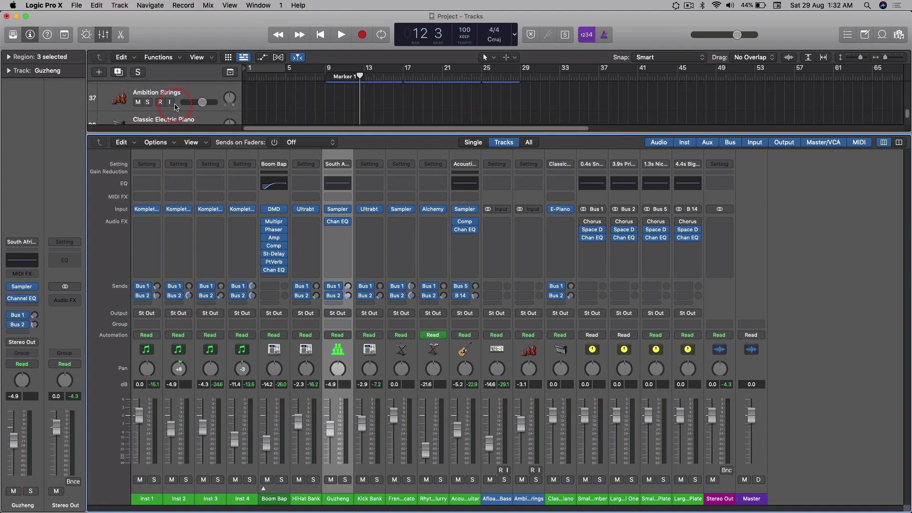
{"action": "scroll", "coordinate": [175, 105], "scroll_direction": "up", "scroll_amount": 20}
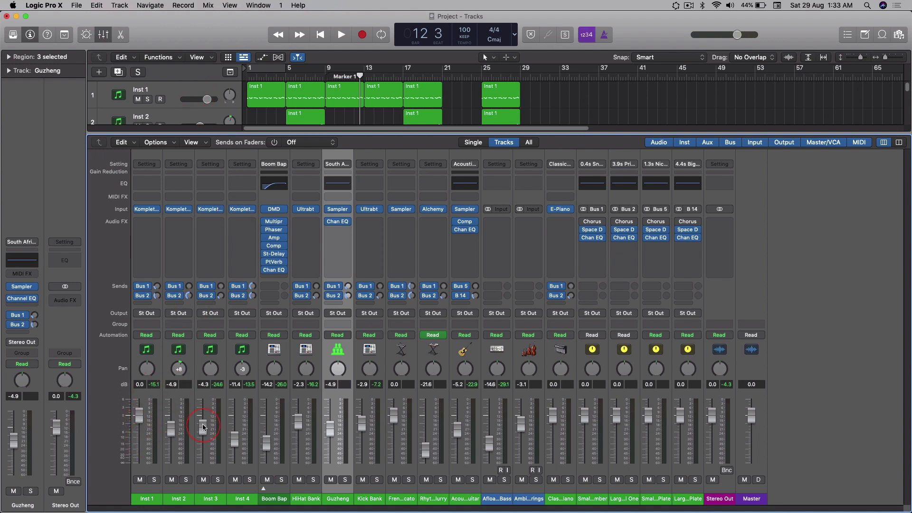
Examine the channel strips in the Mixer and hide it to restore the full tracks area
{"action": "left_click", "coordinate": [519, 412]}
{"action": "left_click", "coordinate": [621, 385]}
{"action": "left_click", "coordinate": [144, 72]}
{"action": "left_click", "coordinate": [374, 128]}
{"action": "mouse_move", "coordinate": [376, 133]}
{"action": "left_mouse_down"}
{"action": "mouse_move", "coordinate": [376, 148]}
{"action": "mouse_move", "coordinate": [375, 129]}
{"action": "left_mouse_up"}
{"action": "key", "text": "x"}
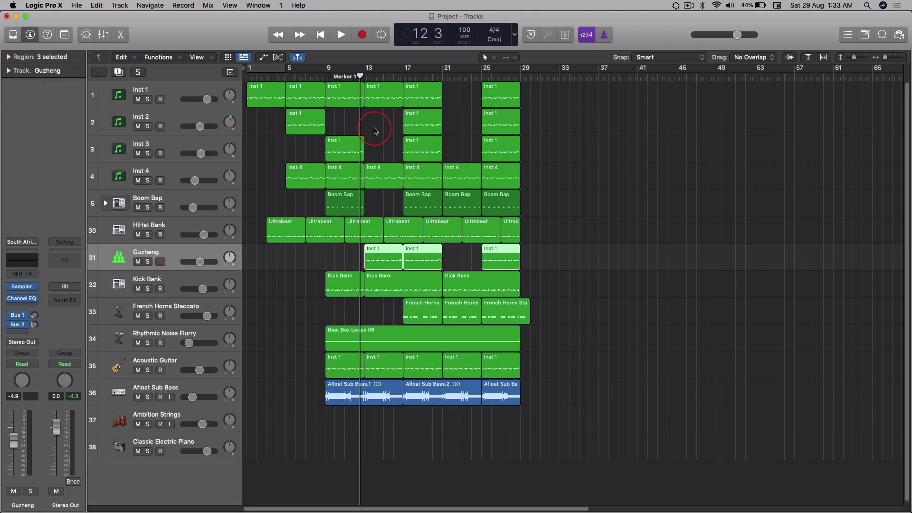
View the Guzheng regions' notes in the Piano Roll editor and close the editor
{"action": "left_click", "coordinate": [121, 38]}
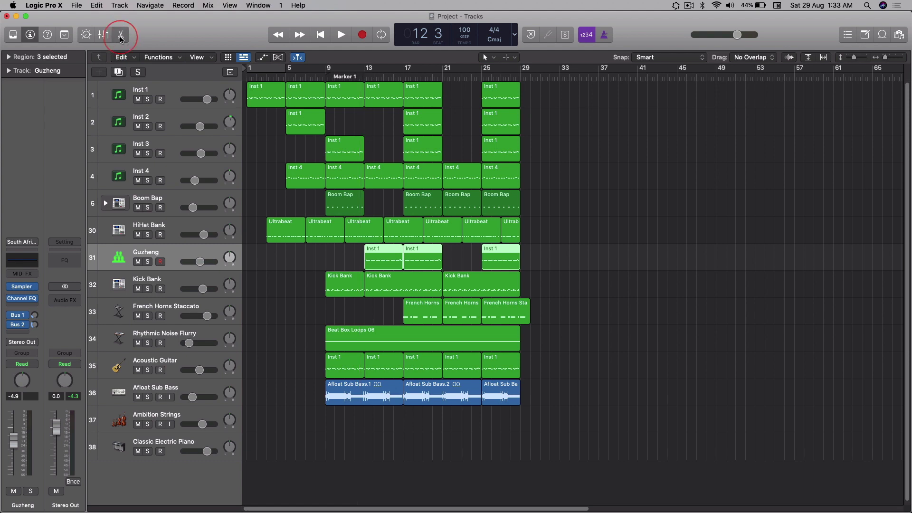
{"action": "left_click", "coordinate": [121, 39]}
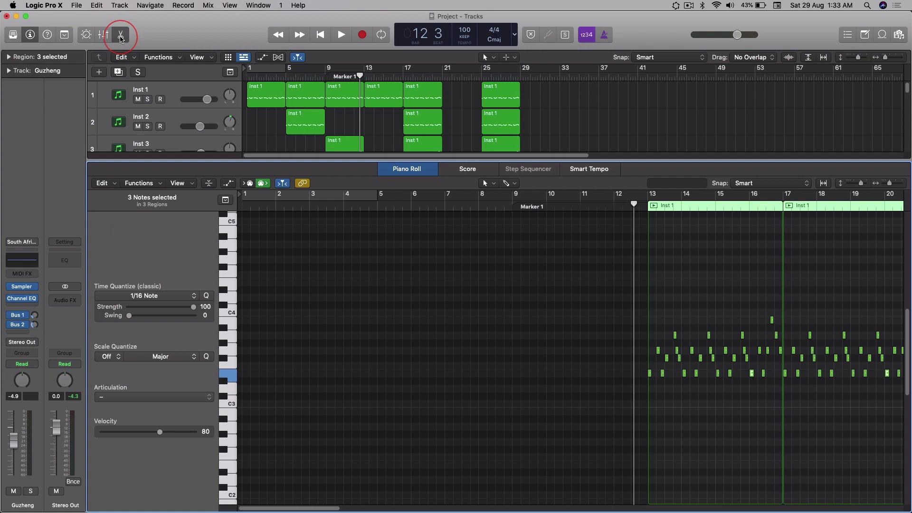
{"action": "left_click", "coordinate": [323, 160]}
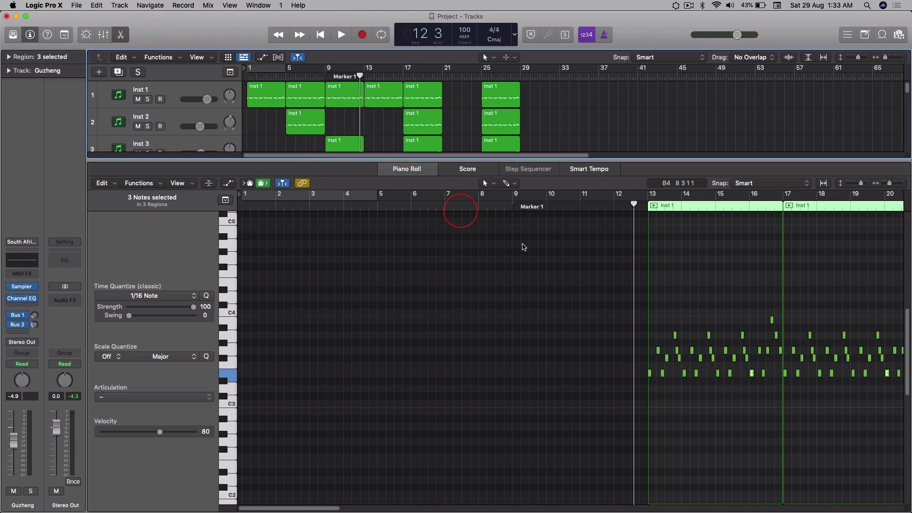
{"action": "scroll", "coordinate": [746, 332], "scroll_direction": "right", "scroll_amount": 10}
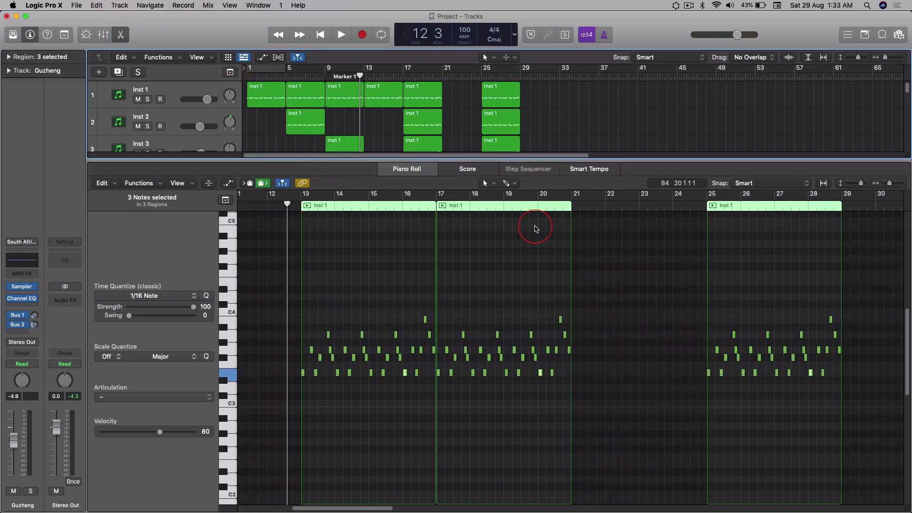
{"action": "left_click_drag", "start_coordinate": [487, 159], "coordinate": [427, 510]}
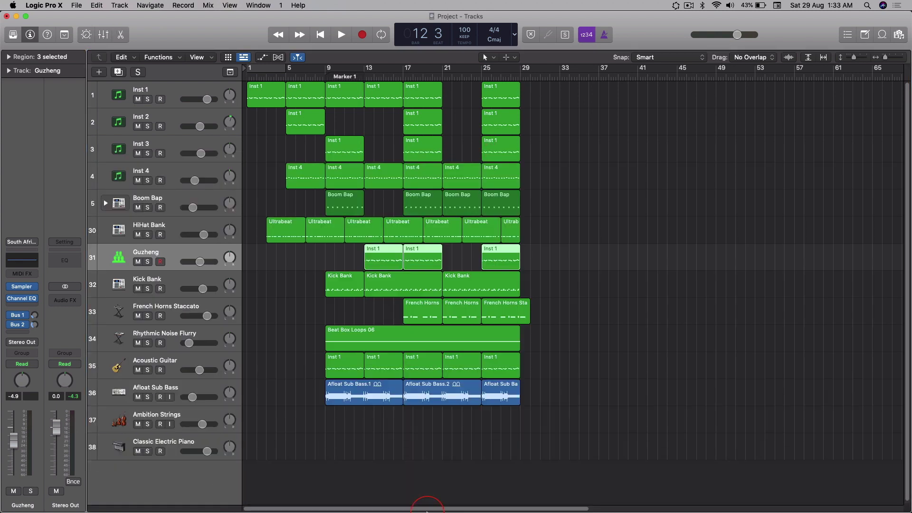
Open the Inst 1 track's regions in an enlarged Piano Roll editor, showing the notes of the first four bars
{"action": "left_click", "coordinate": [198, 134]}
{"action": "left_click", "coordinate": [175, 87]}
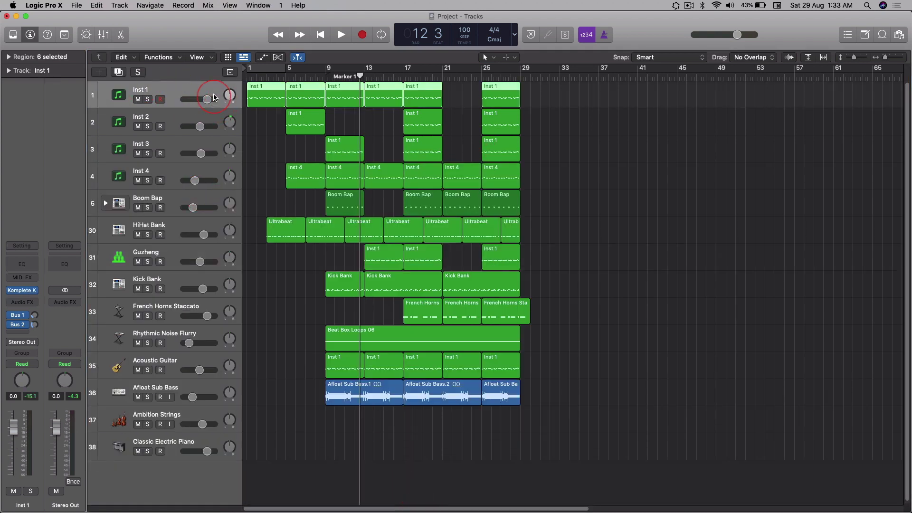
{"action": "left_click", "coordinate": [277, 98]}
{"action": "left_click", "coordinate": [121, 34]}
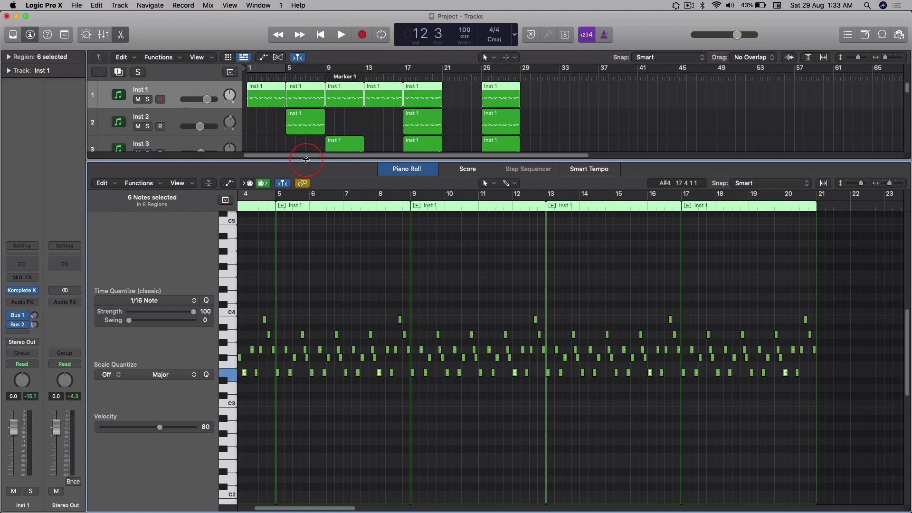
{"action": "left_click_drag", "start_coordinate": [306, 160], "coordinate": [305, 176]}
{"action": "scroll", "coordinate": [335, 326], "scroll_direction": "left", "scroll_amount": 5}
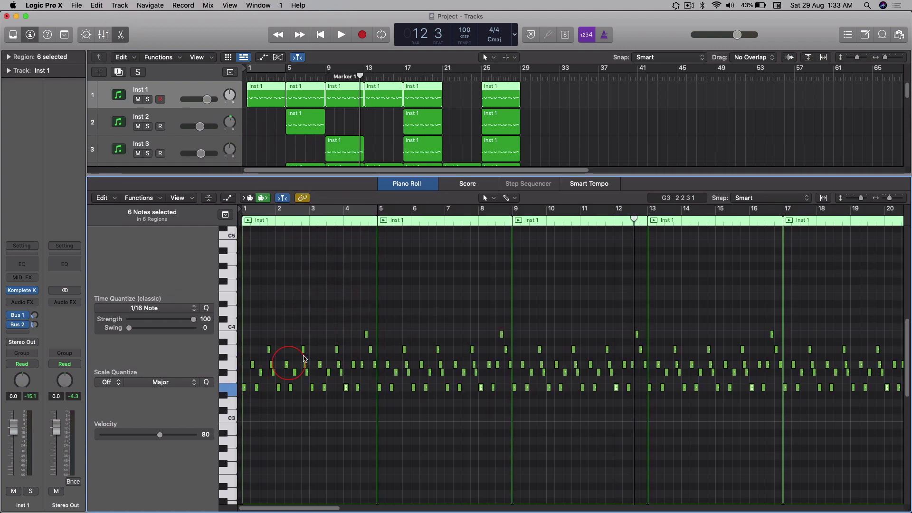
{"action": "left_click_drag", "start_coordinate": [855, 198], "coordinate": [897, 200]}
{"action": "scroll", "coordinate": [720, 312], "scroll_direction": "left", "scroll_amount": 5}
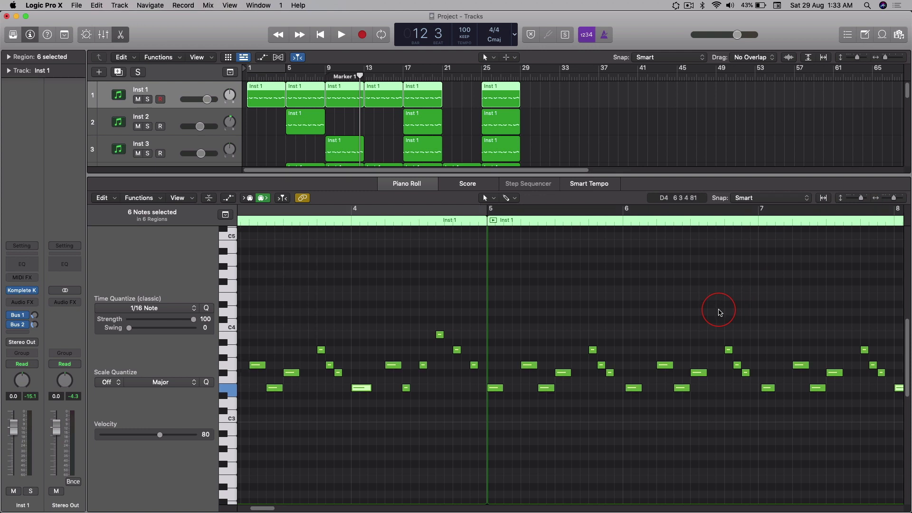
{"action": "scroll", "coordinate": [720, 312], "scroll_direction": "left", "scroll_amount": 5}
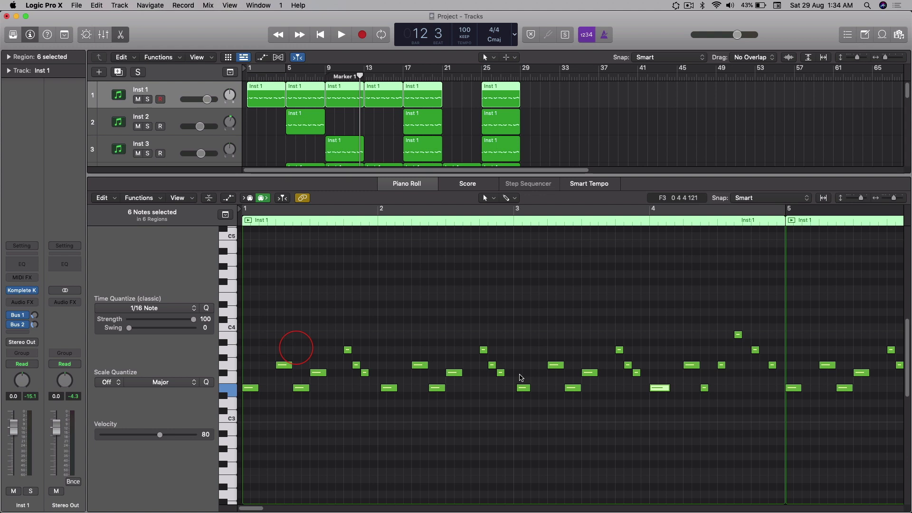
Audition several piano keys and the individual notes in the first bar of the Inst 1 region
{"action": "left_click", "coordinate": [521, 377]}
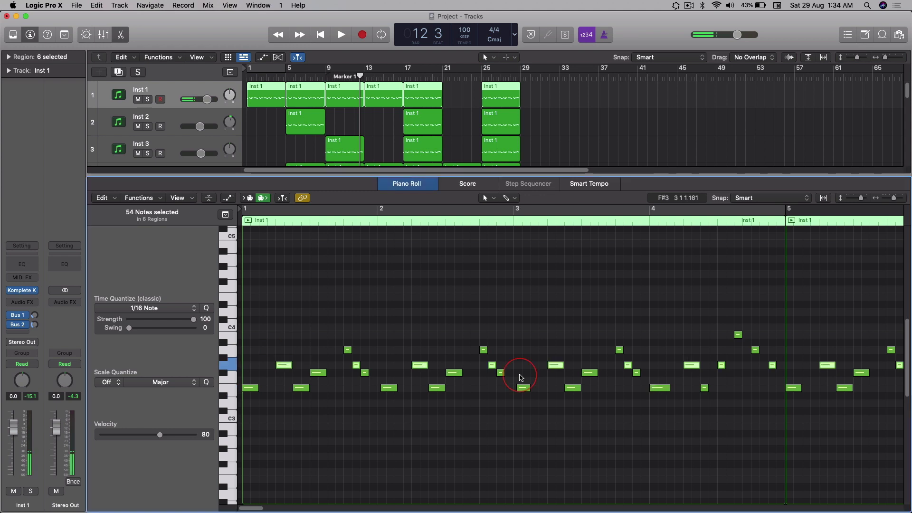
{"action": "left_click", "coordinate": [233, 380]}
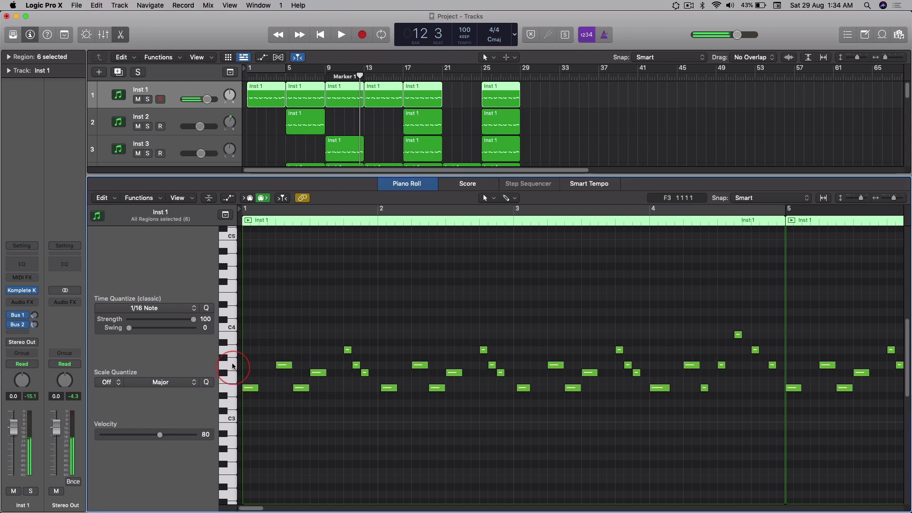
{"action": "left_click", "coordinate": [233, 328]}
{"action": "left_click", "coordinate": [282, 364]}
{"action": "left_click", "coordinate": [251, 388]}
{"action": "left_click", "coordinate": [301, 387]}
{"action": "left_click", "coordinate": [317, 373]}
{"action": "left_click", "coordinate": [347, 349]}
{"action": "left_click", "coordinate": [356, 364]}
{"action": "left_click", "coordinate": [363, 372]}
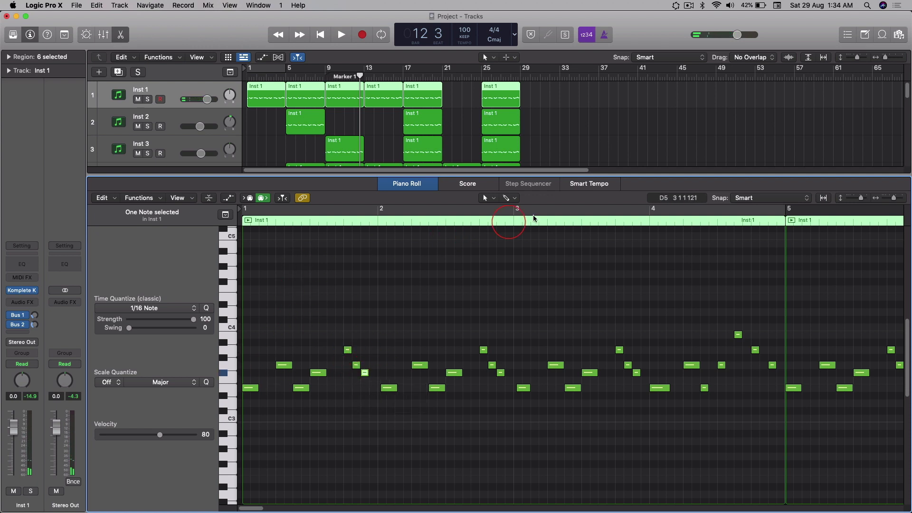
Try drawing two short notes at C4 and D4 in bar 1 with the Pencil Tool, and restore the Pointer Tool
{"action": "left_click", "coordinate": [488, 198]}
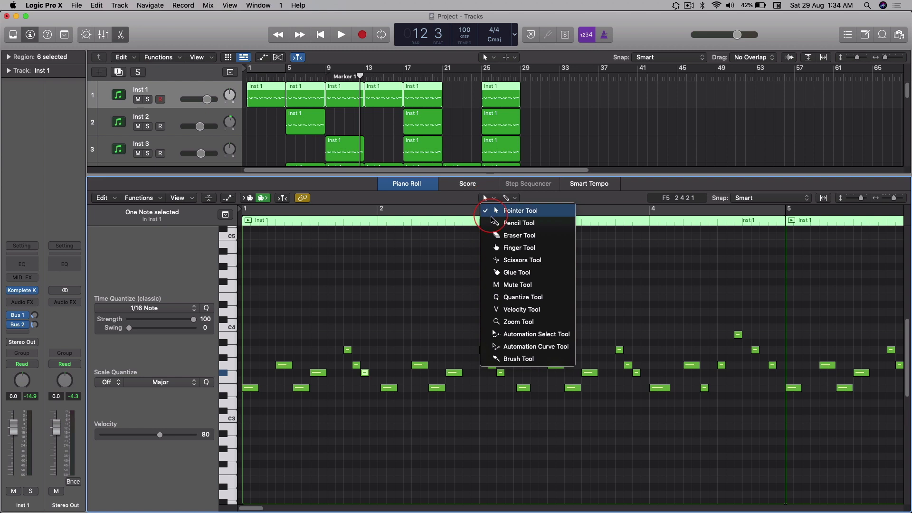
{"action": "left_click", "coordinate": [498, 223]}
{"action": "left_click", "coordinate": [262, 326]}
{"action": "left_click", "coordinate": [269, 311]}
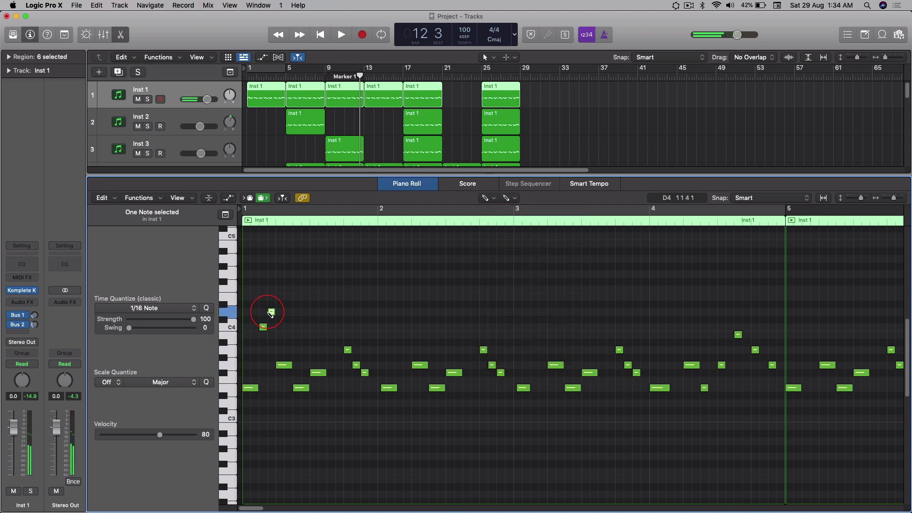
{"action": "left_click", "coordinate": [271, 313]}
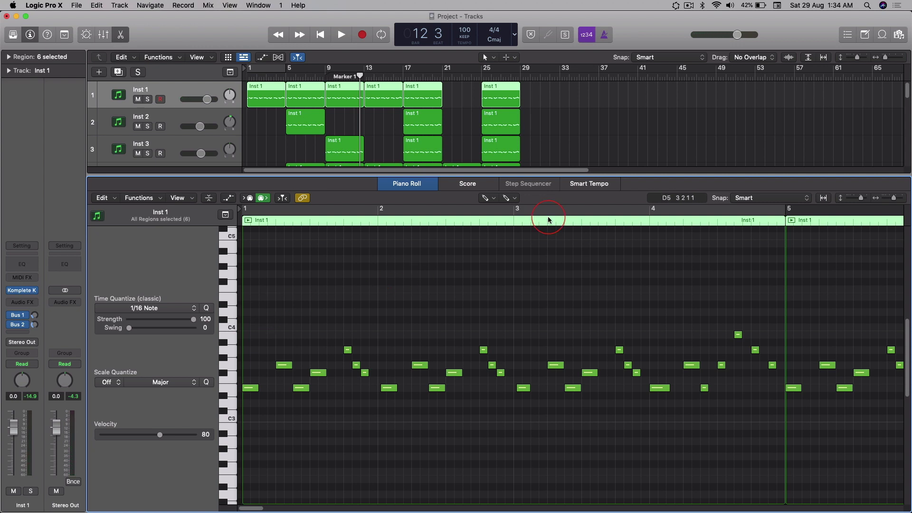
{"action": "left_click", "coordinate": [486, 199]}
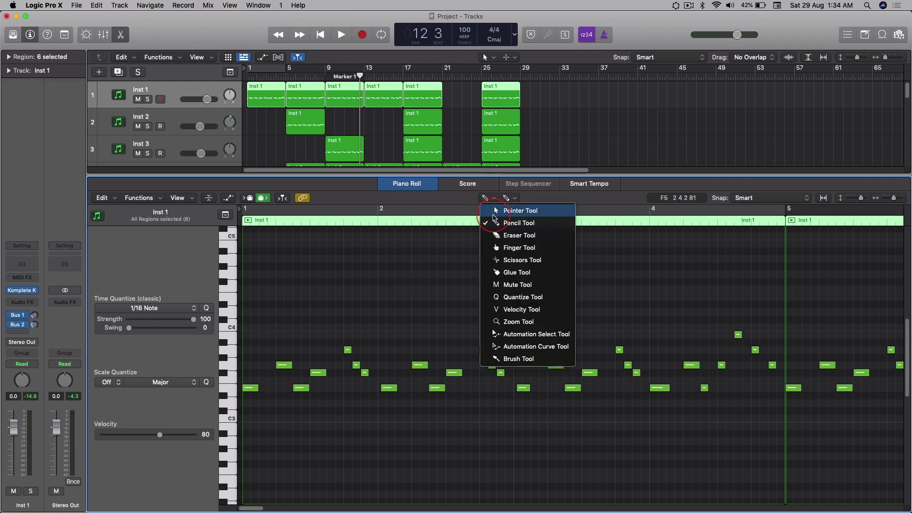
{"action": "left_click", "coordinate": [493, 212]}
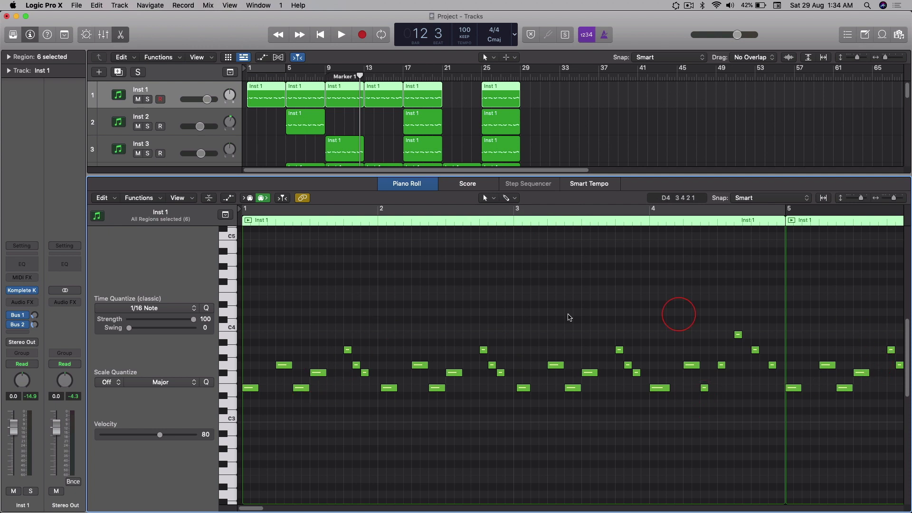
{"action": "scroll", "coordinate": [418, 366], "scroll_direction": "up", "scroll_amount": 5}
{"action": "scroll", "coordinate": [418, 365], "scroll_direction": "down", "scroll_amount": 8}
{"action": "scroll", "coordinate": [418, 366], "scroll_direction": "down", "scroll_amount": 1}
{"action": "scroll", "coordinate": [380, 333], "scroll_direction": "up", "scroll_amount": 4}
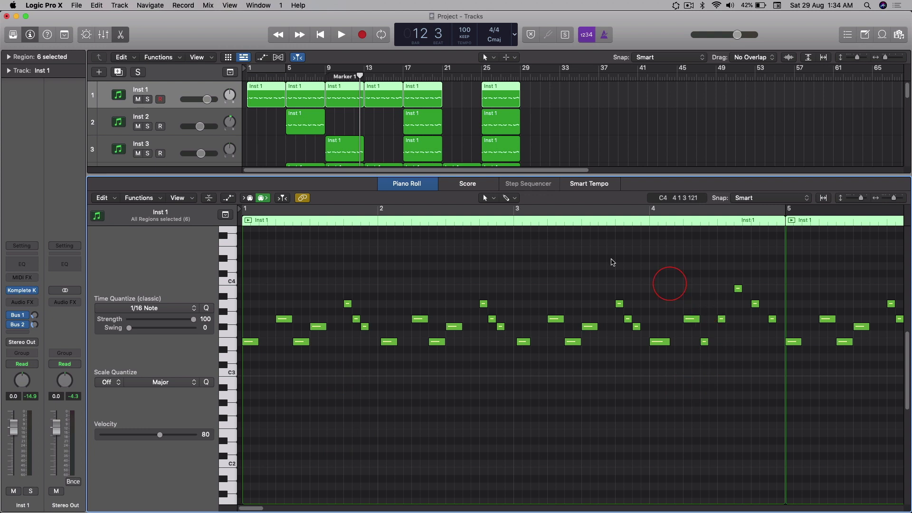
Close the Piano Roll and open the Afloat Sub Bass track's regions in the Audio Track Editor, showing their start at bar 9
{"action": "left_click_drag", "start_coordinate": [518, 176], "coordinate": [323, 448]}
{"action": "left_click", "coordinate": [199, 390]}
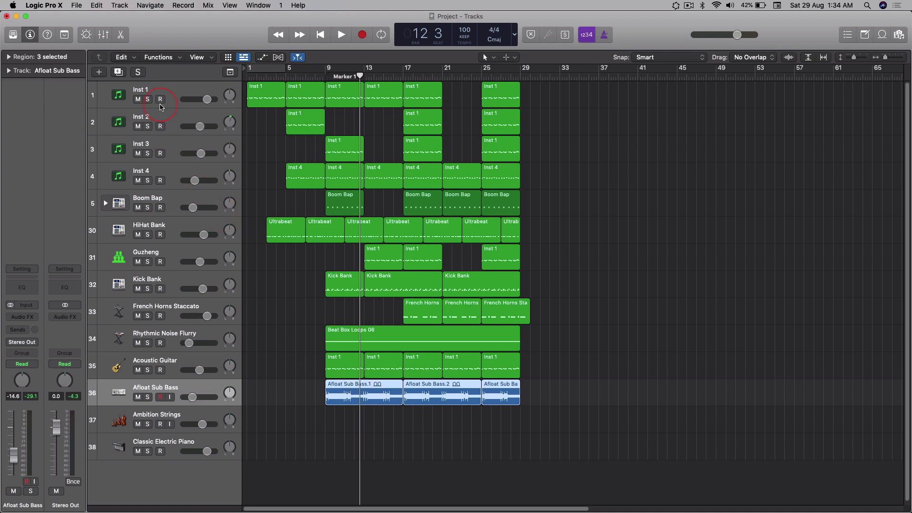
{"action": "left_click", "coordinate": [120, 41]}
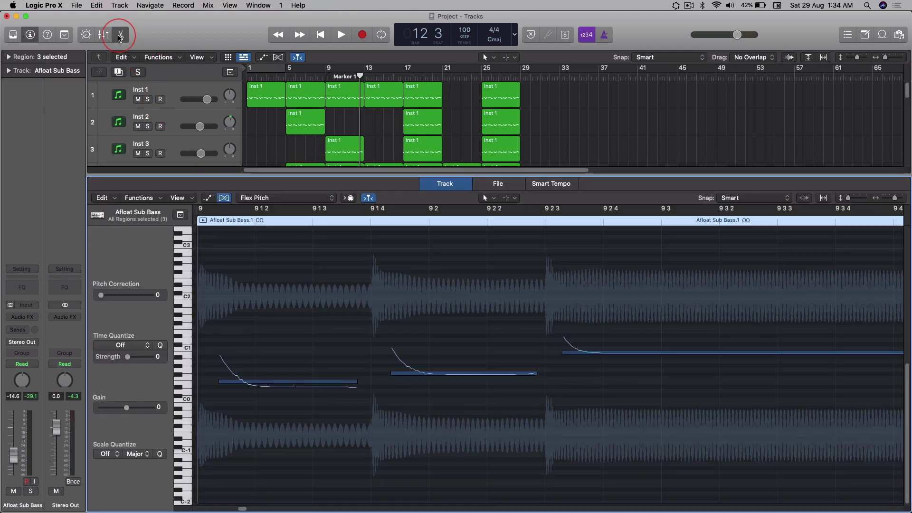
{"action": "scroll", "coordinate": [311, 360], "scroll_direction": "left", "scroll_amount": 5}
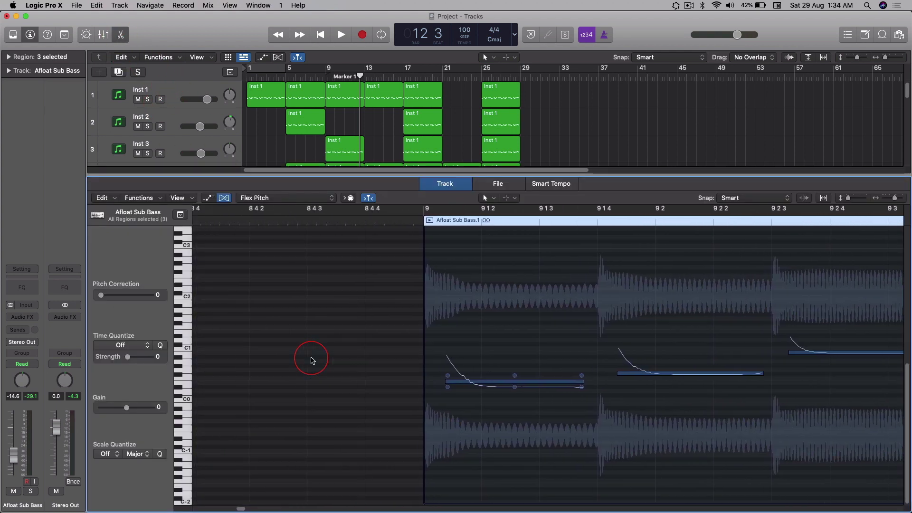
View the Afloat Sub Bass waveform in the Audio File Editor at a wider zoom and close the editor
{"action": "left_click", "coordinate": [498, 184]}
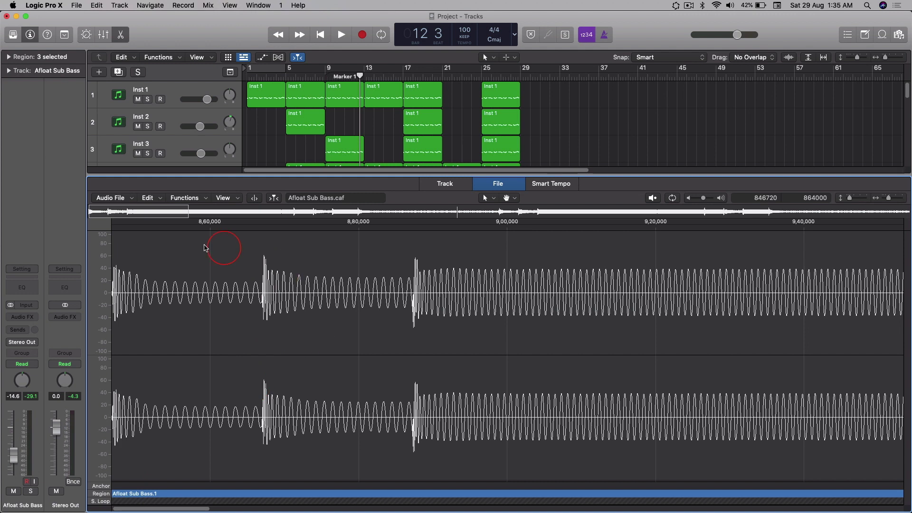
{"action": "left_click_drag", "start_coordinate": [886, 199], "coordinate": [879, 200]}
{"action": "left_click_drag", "start_coordinate": [549, 173], "coordinate": [469, 498]}
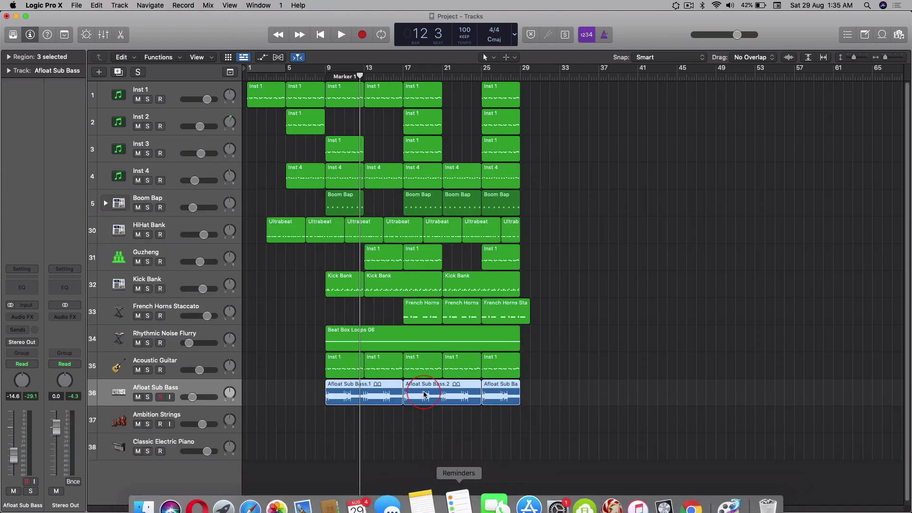
Open only the first Inst 1 region in the Piano Roll editor, view its notes, and close the editor
{"action": "left_click", "coordinate": [255, 124]}
{"action": "left_click", "coordinate": [264, 90]}
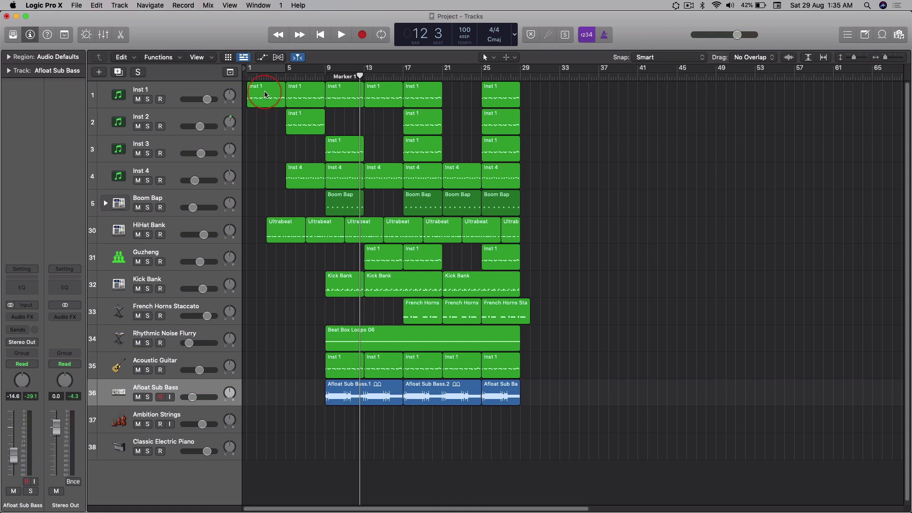
{"action": "double_click", "coordinate": [267, 91]}
{"action": "left_click", "coordinate": [300, 126]}
{"action": "left_click", "coordinate": [377, 220]}
{"action": "left_click", "coordinate": [330, 259]}
{"action": "left_click", "coordinate": [343, 153]}
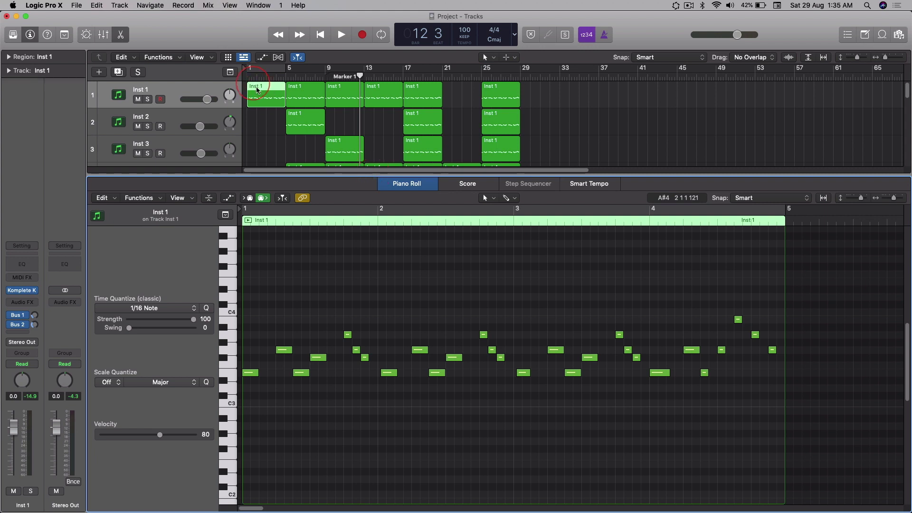
{"action": "key", "text": "e"}
Open the Afloat Sub Bass.1 audio region in its editor and close the editor pane
{"action": "left_click", "coordinate": [390, 380]}
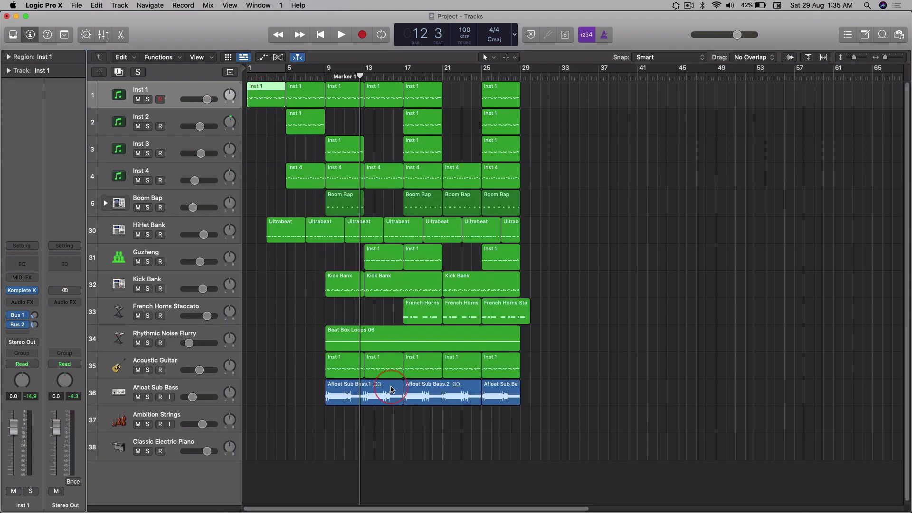
{"action": "double_click", "coordinate": [390, 390]}
{"action": "left_click", "coordinate": [370, 272]}
{"action": "left_click_drag", "start_coordinate": [357, 182], "coordinate": [318, 511]}
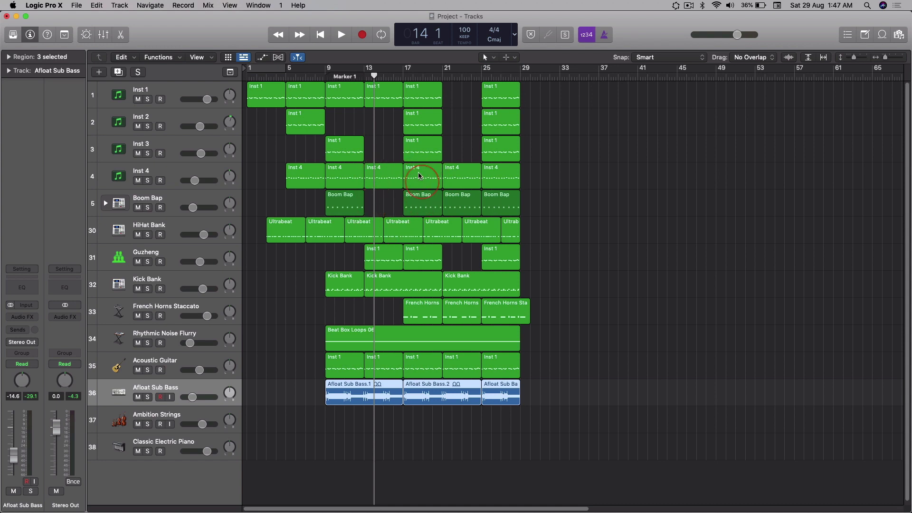
Open the Mixer in a separate window and enlarge it to show more channel strips and the audio effects
{"action": "left_click", "coordinate": [257, 6]}
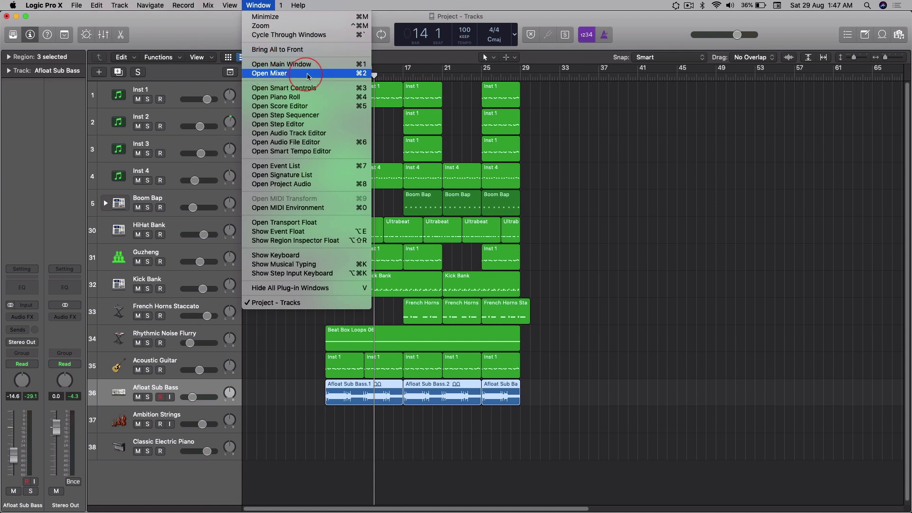
{"action": "left_click", "coordinate": [343, 73]}
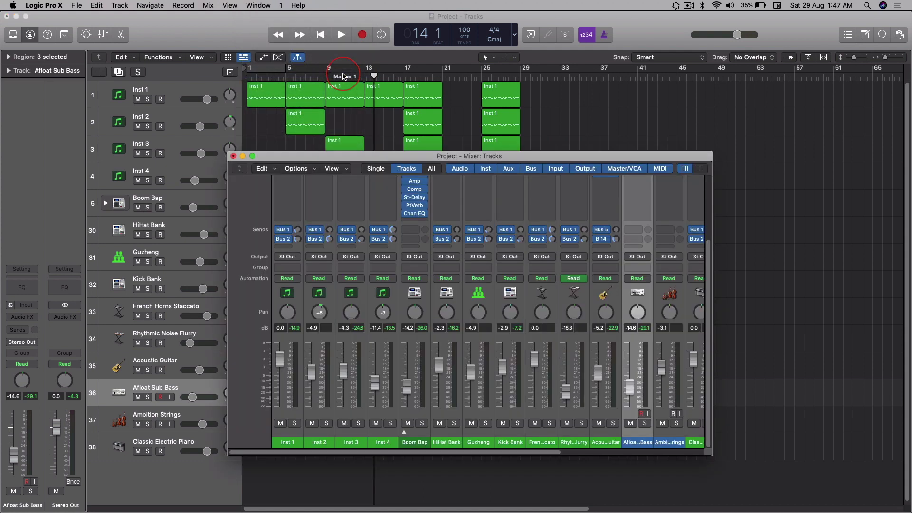
{"action": "left_click_drag", "start_coordinate": [480, 158], "coordinate": [473, 126]}
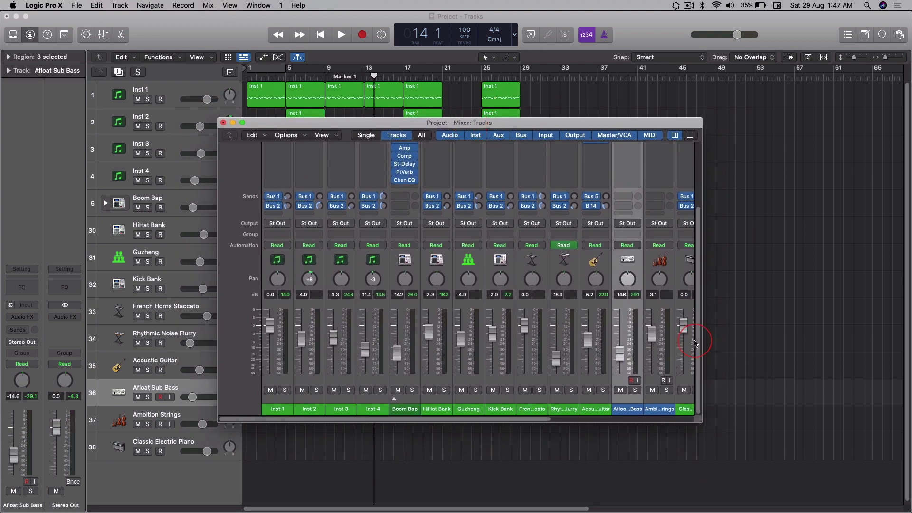
{"action": "left_click_drag", "start_coordinate": [705, 420], "coordinate": [786, 457]}
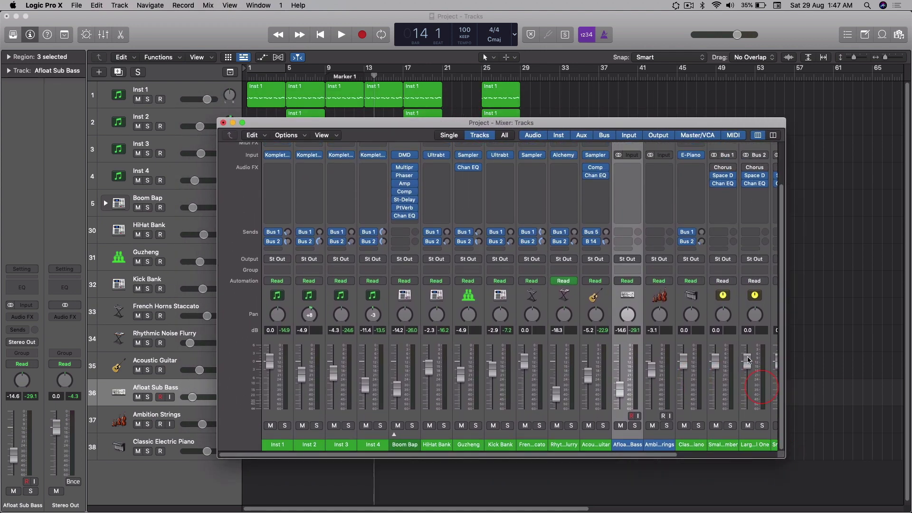
Move the floating Mixer window around over the Tracks area and close it
{"action": "mouse_move", "coordinate": [581, 124]}
{"action": "left_mouse_down"}
{"action": "mouse_move", "coordinate": [559, 117]}
{"action": "mouse_move", "coordinate": [570, 114]}
{"action": "left_mouse_up"}
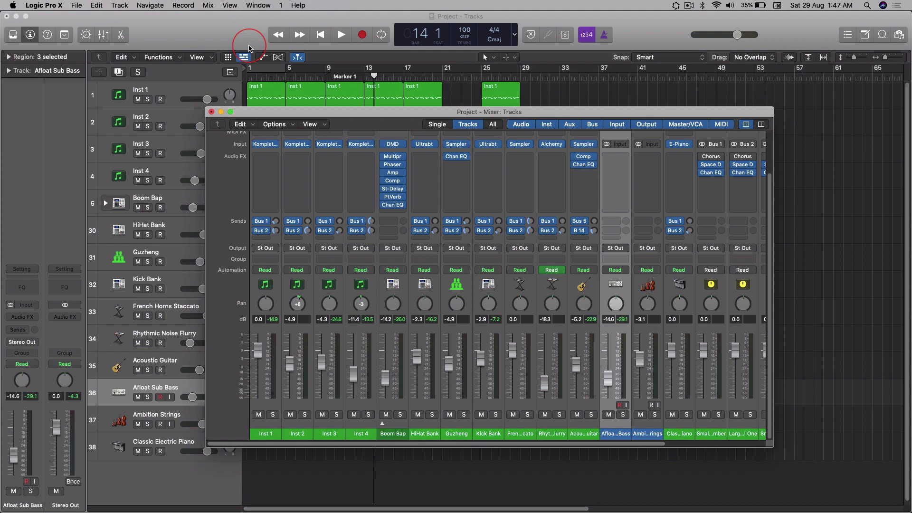
{"action": "left_click_drag", "start_coordinate": [306, 114], "coordinate": [251, 114]}
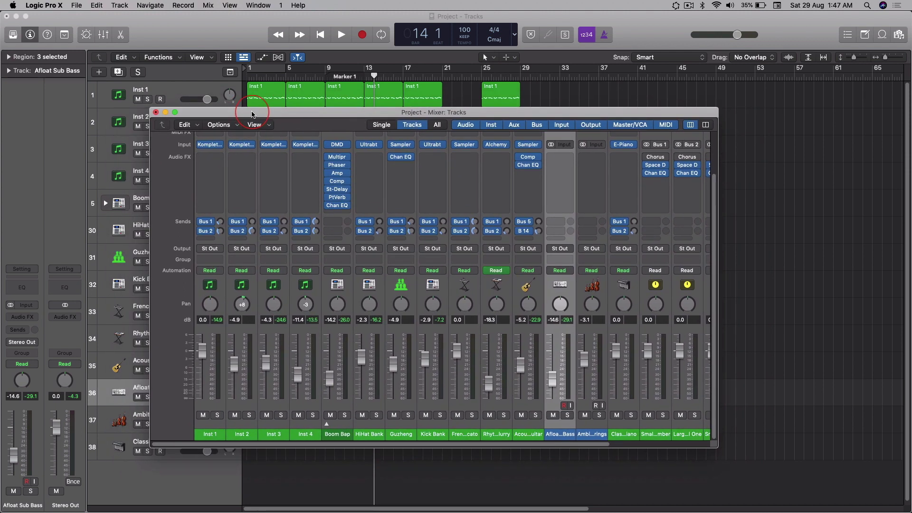
{"action": "left_click_drag", "start_coordinate": [252, 115], "coordinate": [292, 108]}
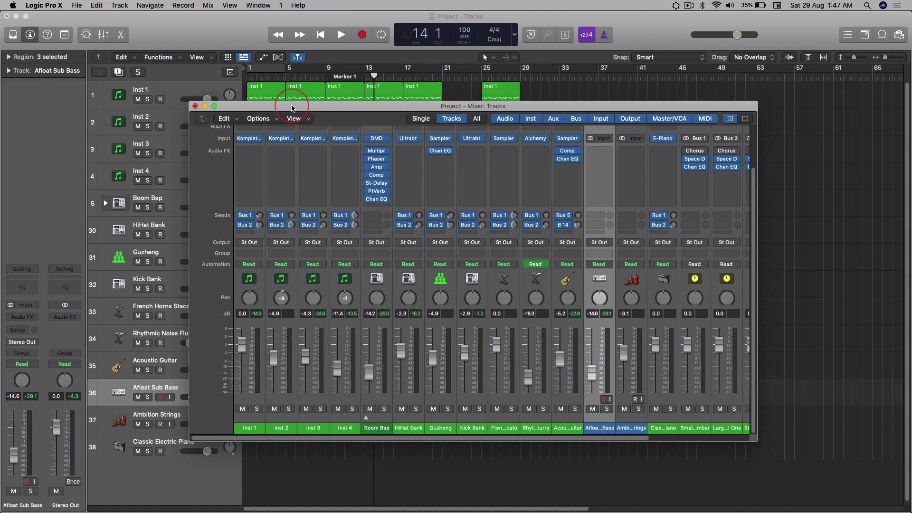
{"action": "left_click_drag", "start_coordinate": [291, 108], "coordinate": [292, 108]}
{"action": "left_click_drag", "start_coordinate": [399, 109], "coordinate": [420, 131]}
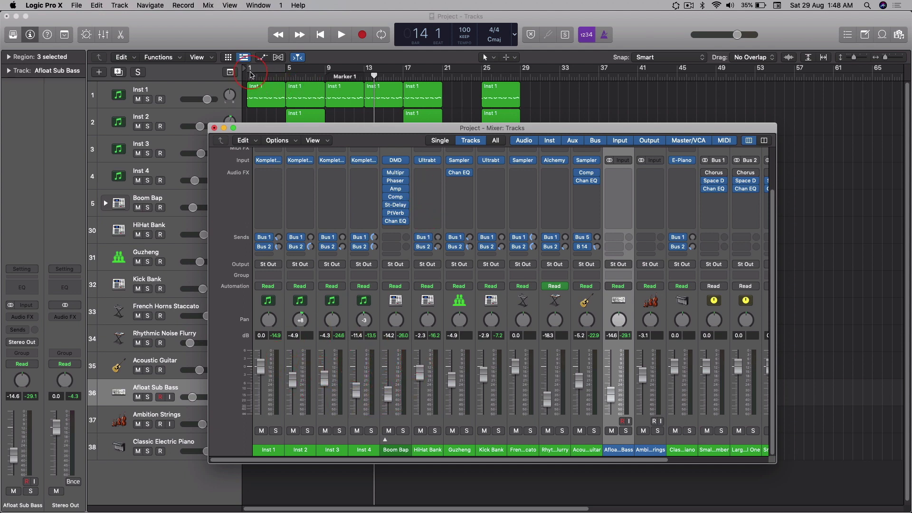
{"action": "mouse_move", "coordinate": [253, 129]}
{"action": "left_mouse_down"}
{"action": "mouse_move", "coordinate": [285, 113]}
{"action": "mouse_move", "coordinate": [271, 128]}
{"action": "left_mouse_up"}
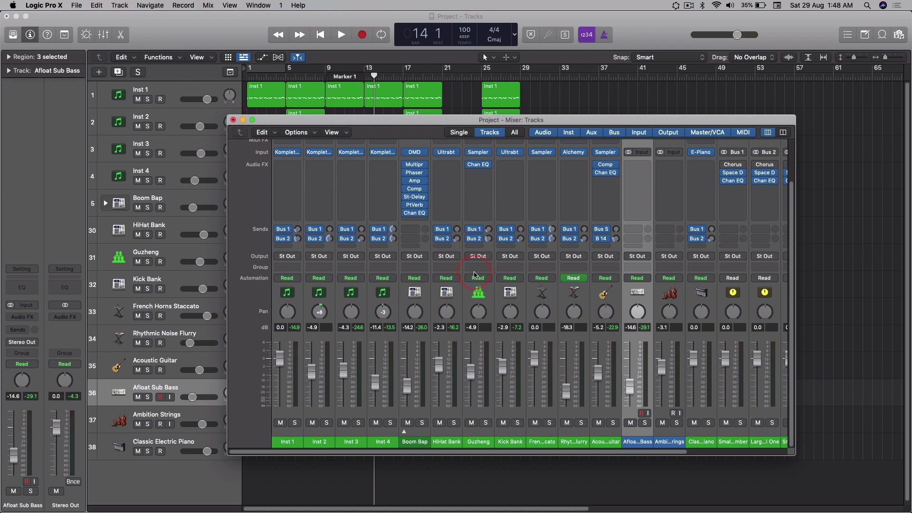
{"action": "key", "text": "x"}
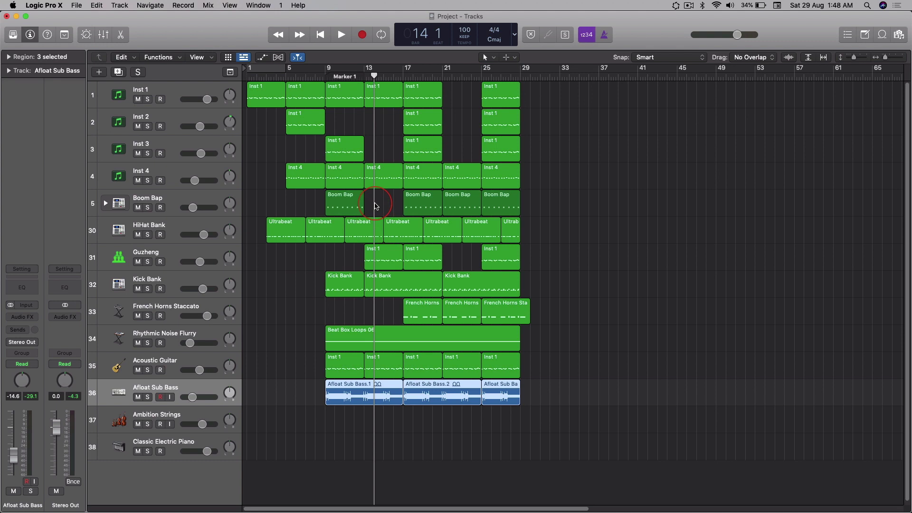
Select all regions of the Inst 1 track and open them in a separate Piano Roll window
{"action": "left_click", "coordinate": [252, 4]}
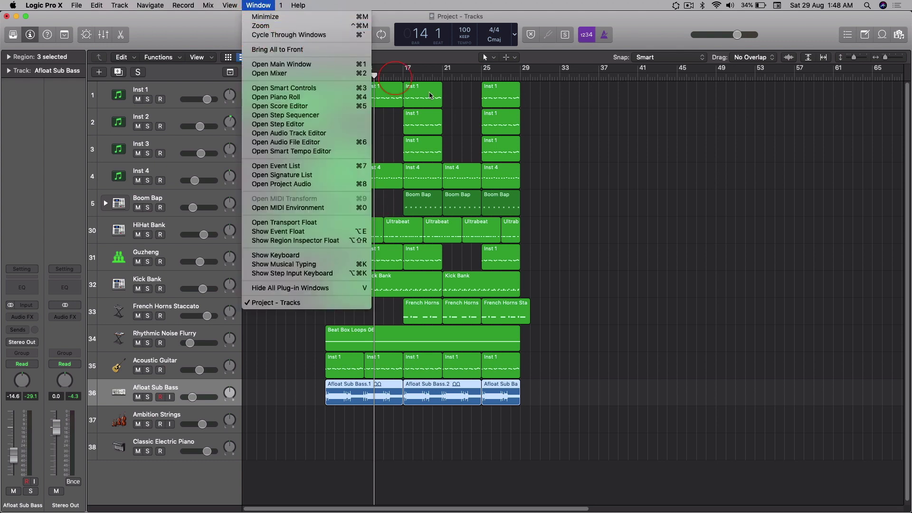
{"action": "left_click", "coordinate": [561, 117]}
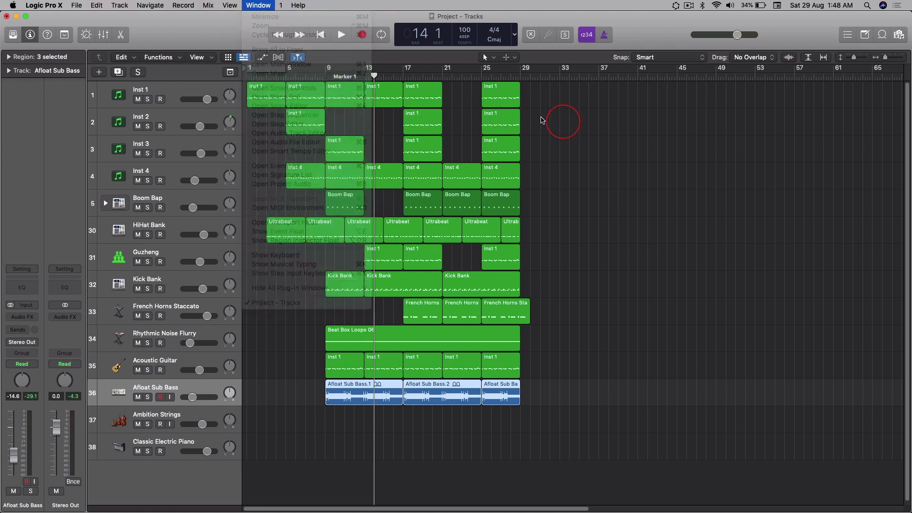
{"action": "left_click", "coordinate": [208, 90]}
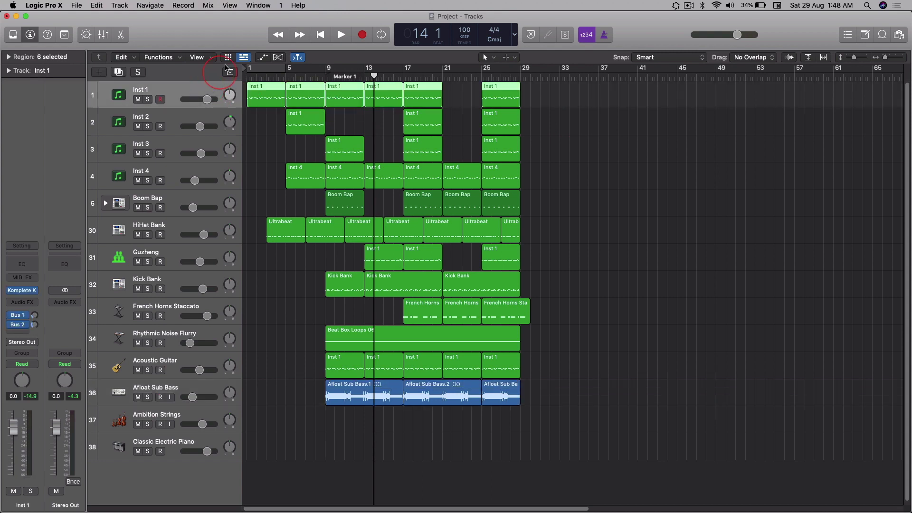
{"action": "left_click", "coordinate": [252, 4]}
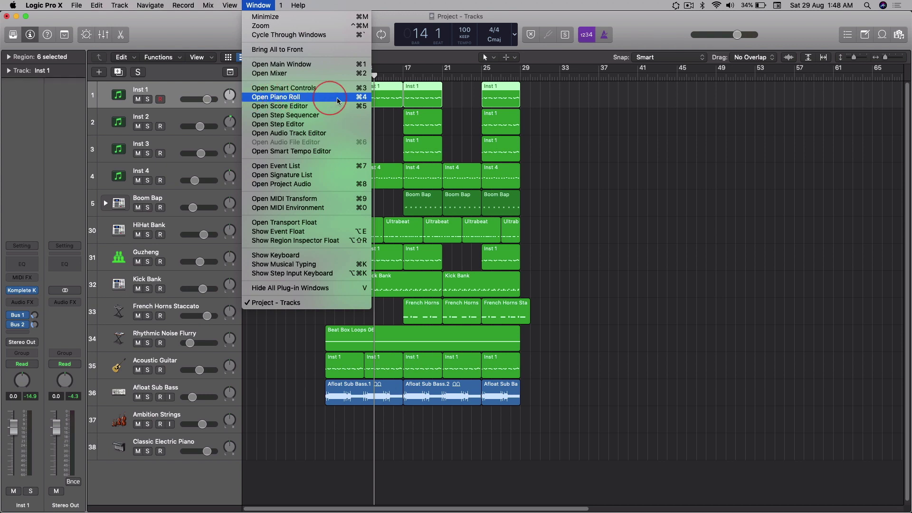
{"action": "left_click", "coordinate": [279, 98]}
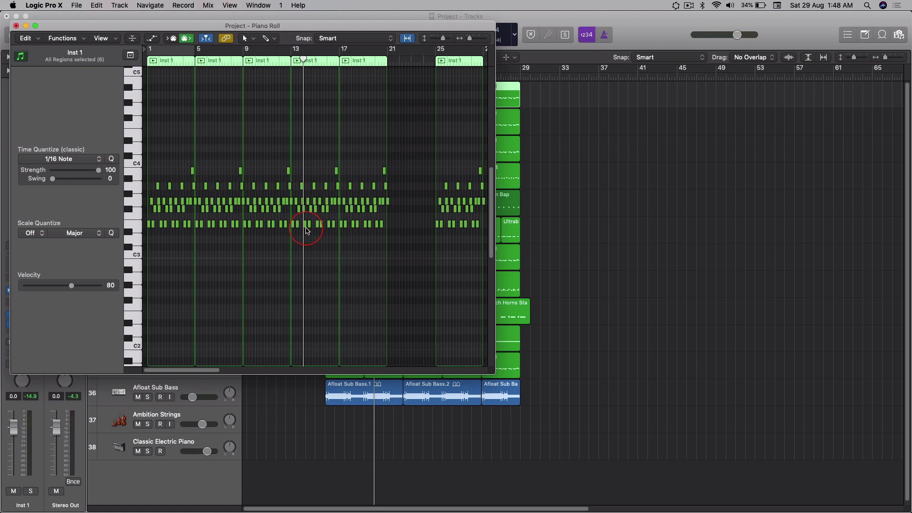
Enlarge the floating Piano Roll window and position it below the first track rows so their regions stay accessible
{"action": "left_click_drag", "start_coordinate": [283, 27], "coordinate": [478, 97]}
{"action": "left_click_drag", "start_coordinate": [691, 443], "coordinate": [748, 443]}
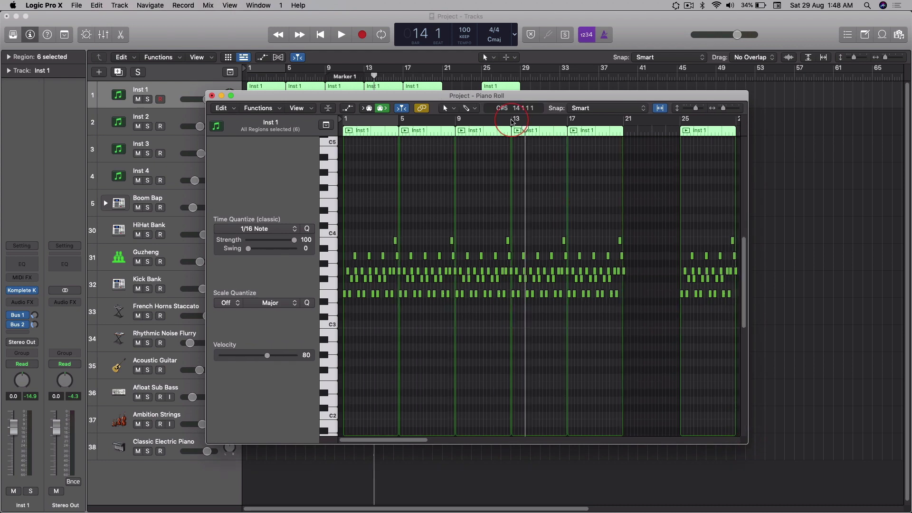
{"action": "left_click_drag", "start_coordinate": [509, 97], "coordinate": [529, 116]}
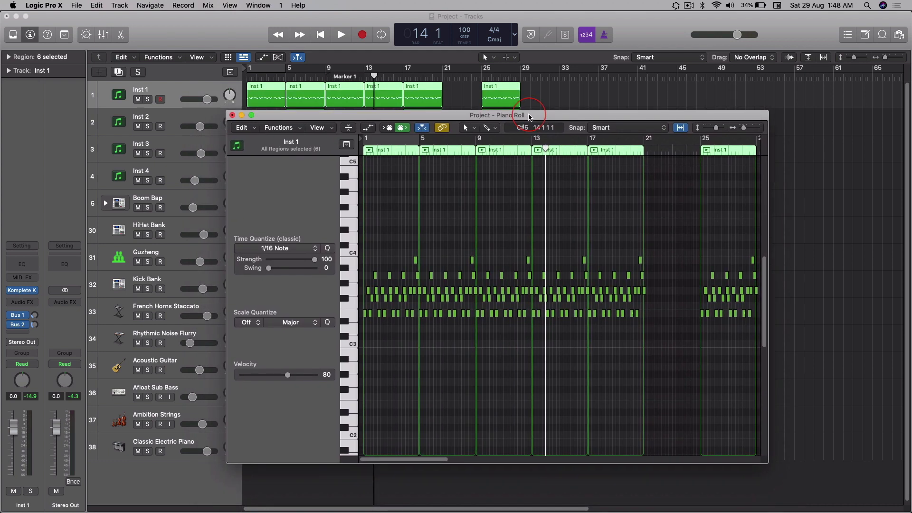
{"action": "left_click_drag", "start_coordinate": [529, 117], "coordinate": [545, 120]}
{"action": "left_click", "coordinate": [458, 211]}
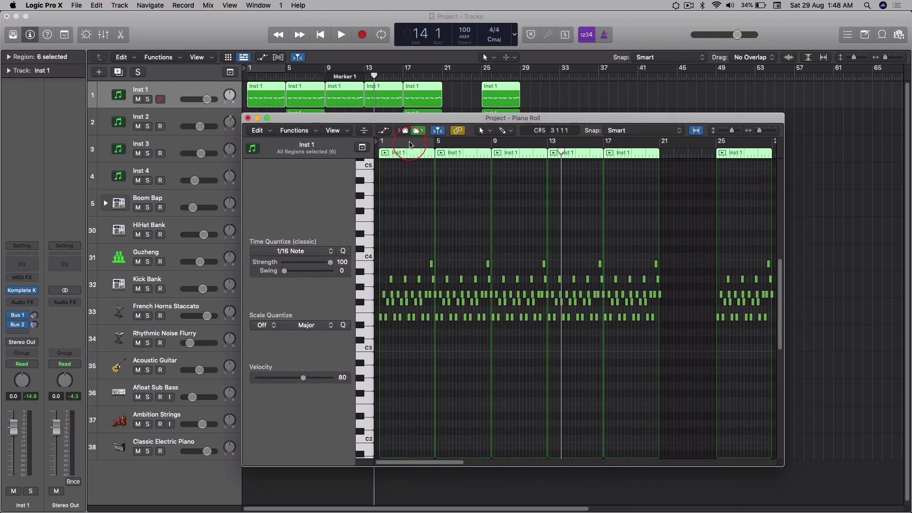
{"action": "left_click_drag", "start_coordinate": [409, 120], "coordinate": [385, 168]}
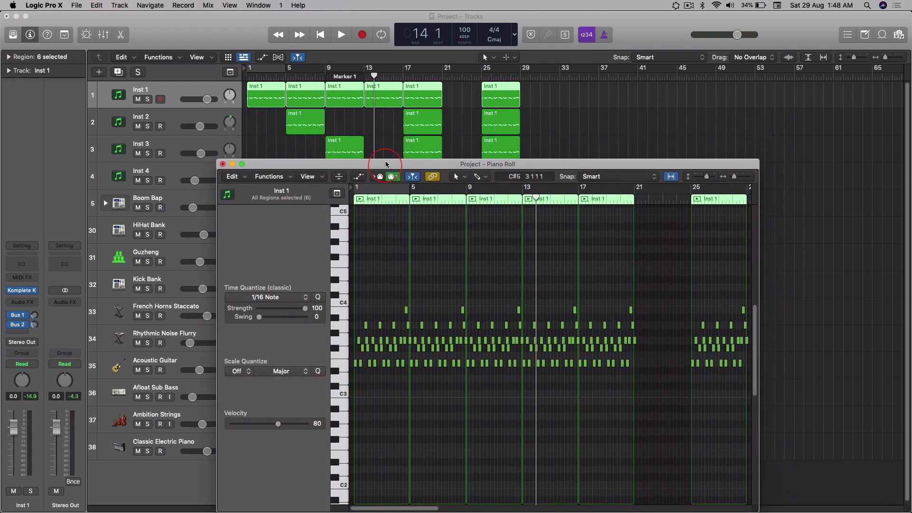
View the notes of individual regions on the first three Inst tracks in the floating Piano Roll, and close the window
{"action": "left_click", "coordinate": [491, 102]}
{"action": "left_click", "coordinate": [278, 96]}
{"action": "scroll", "coordinate": [303, 119], "scroll_direction": "down", "scroll_amount": 1}
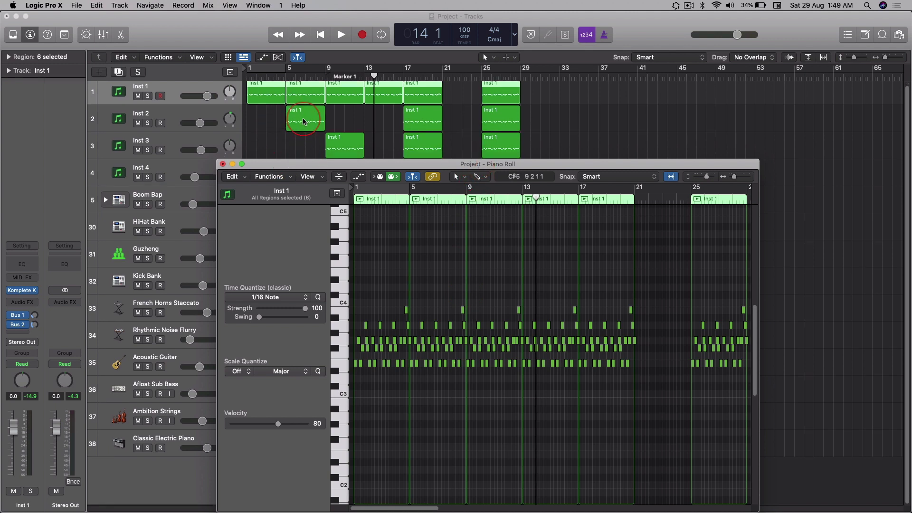
{"action": "left_click", "coordinate": [339, 147]}
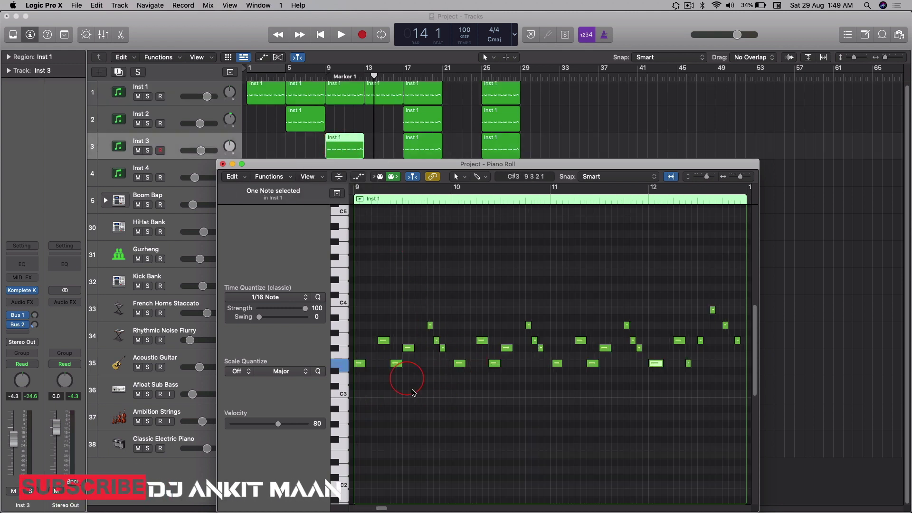
{"action": "left_click", "coordinate": [421, 126]}
{"action": "left_click", "coordinate": [346, 95]}
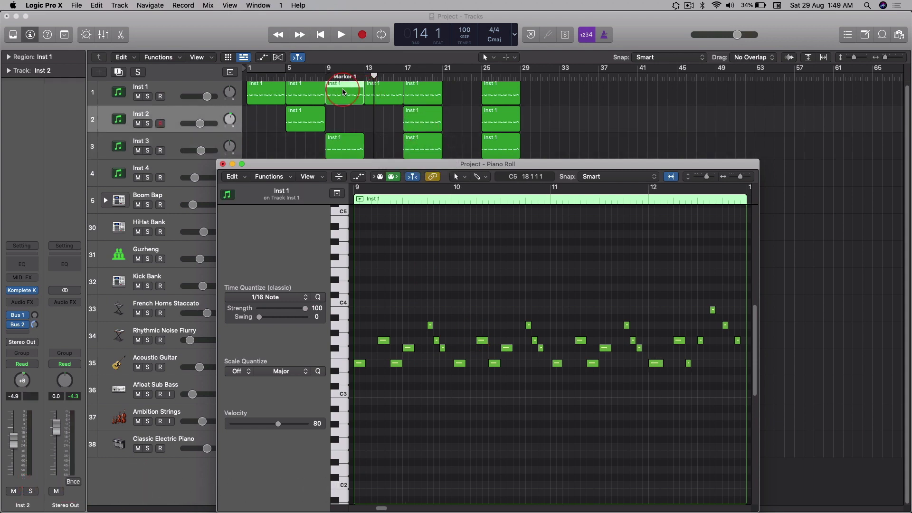
{"action": "key", "text": "super+w"}
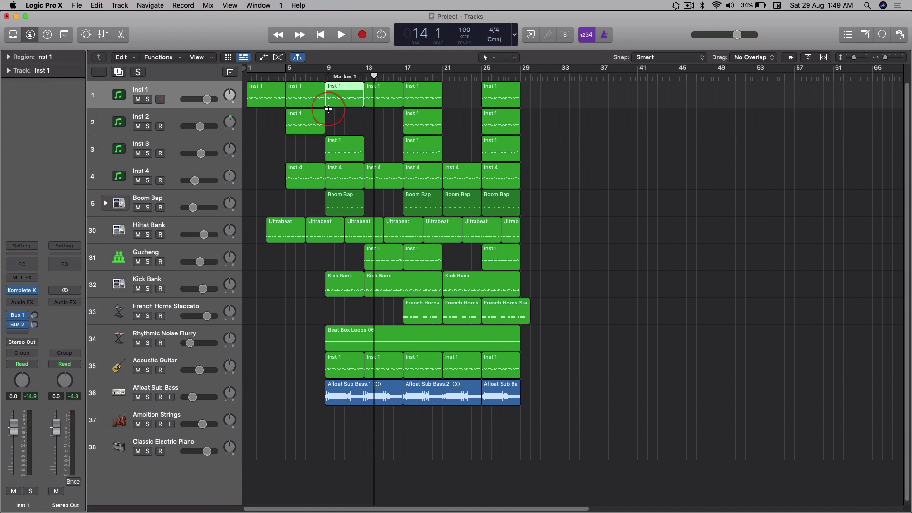
Open the bar 9 Inst 1 region in a floating Piano Roll below the first tracks, then open a second Piano Roll window and close it
{"action": "double_click", "coordinate": [328, 109]}
{"action": "left_click_drag", "start_coordinate": [329, 29], "coordinate": [578, 153]}
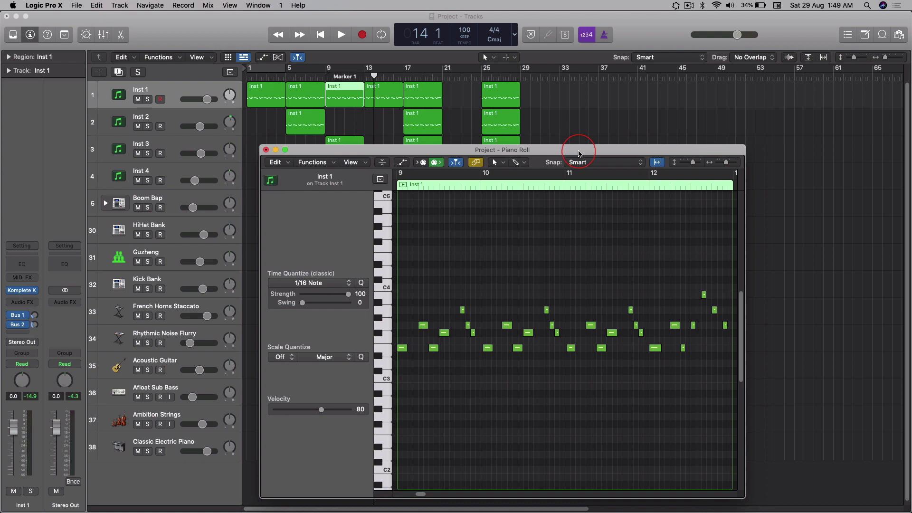
{"action": "key", "text": "super+4"}
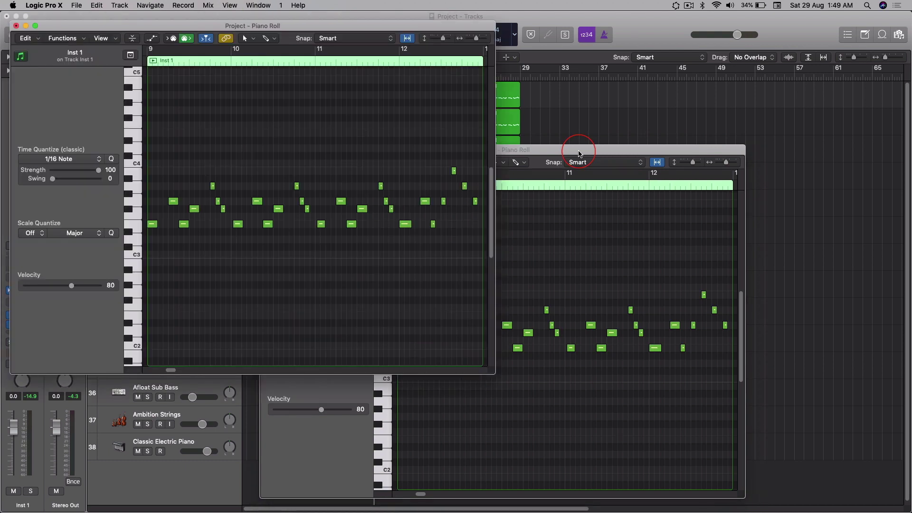
{"action": "left_click", "coordinate": [15, 25]}
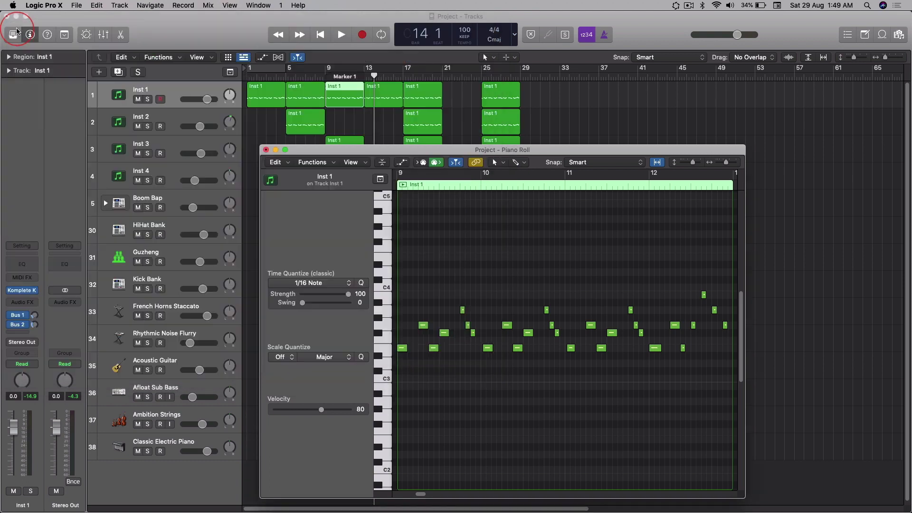
Close the floating Piano Roll, select the Afloat Sub Bass track, and open a separate Piano Roll window
{"action": "left_click", "coordinate": [267, 150]}
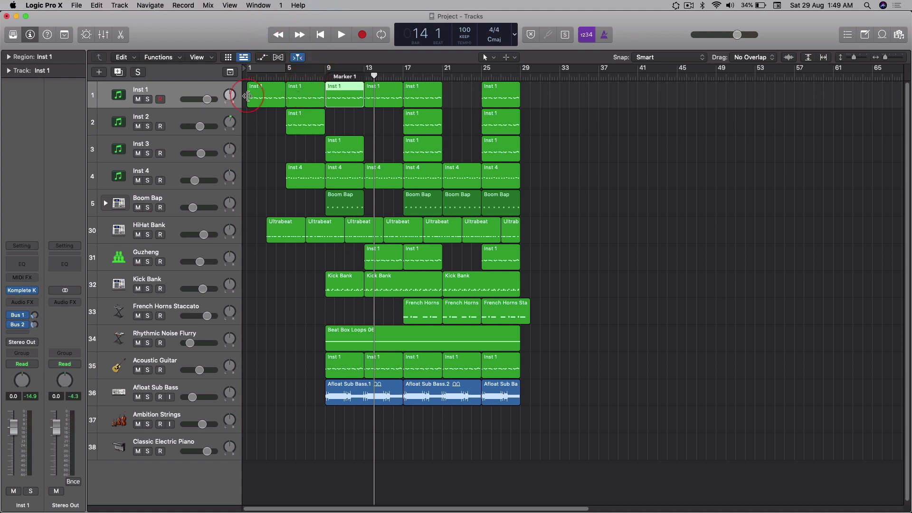
{"action": "left_click", "coordinate": [202, 390]}
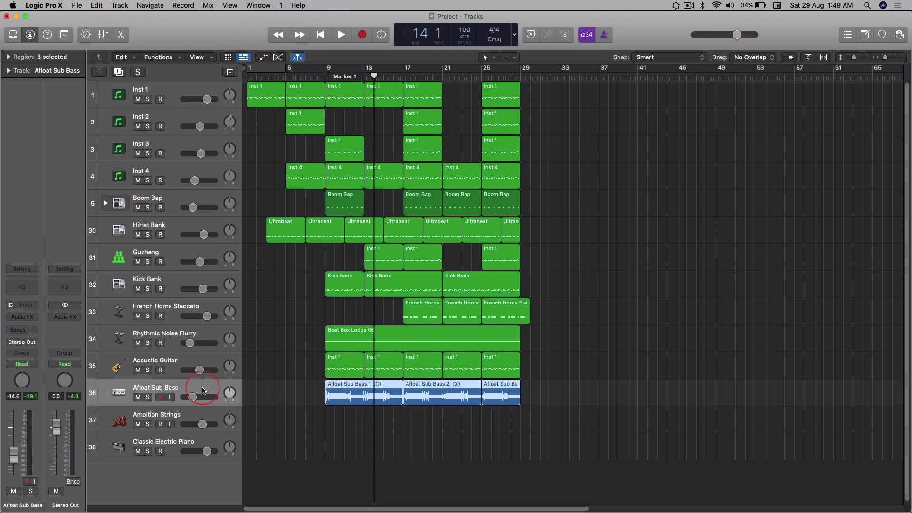
{"action": "left_click", "coordinate": [258, 5]}
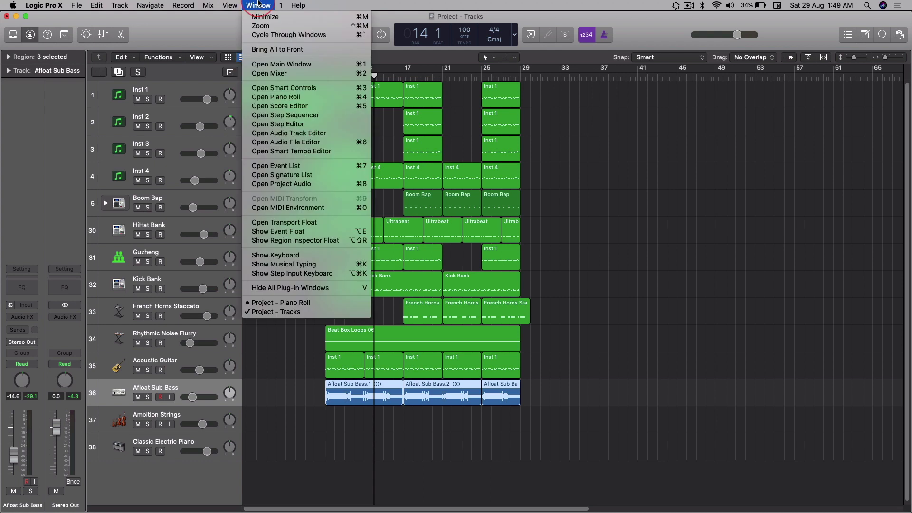
{"action": "left_click", "coordinate": [265, 97]}
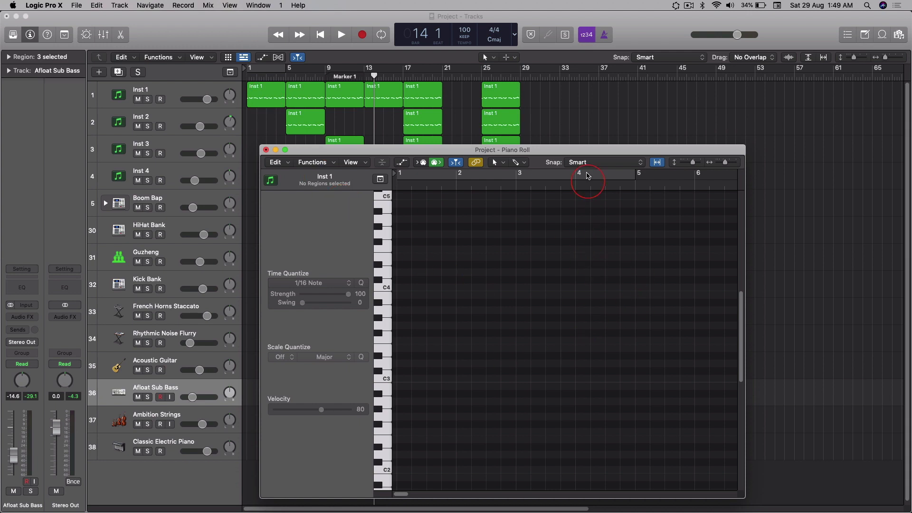
Widen the floating Piano Roll window, try it in different places over the arrangement, and close it
{"action": "left_click_drag", "start_coordinate": [588, 152], "coordinate": [510, 134]}
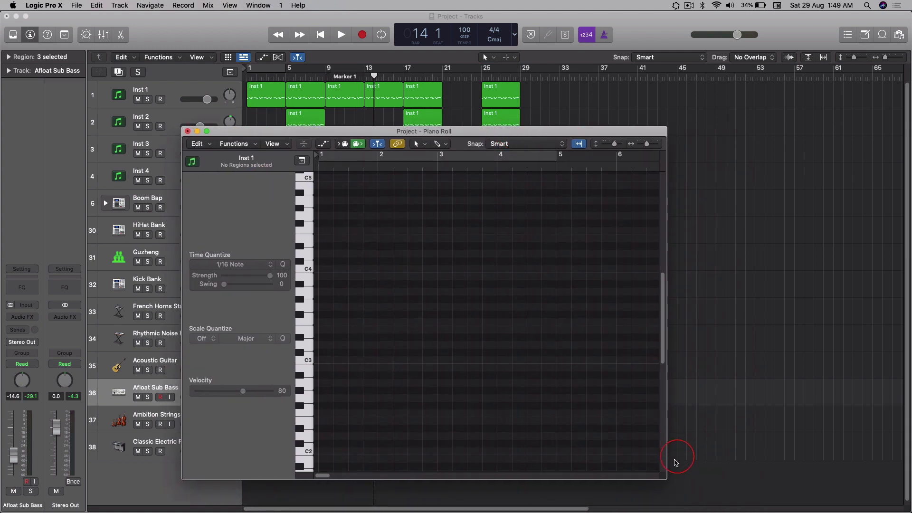
{"action": "left_click_drag", "start_coordinate": [664, 475], "coordinate": [777, 461]}
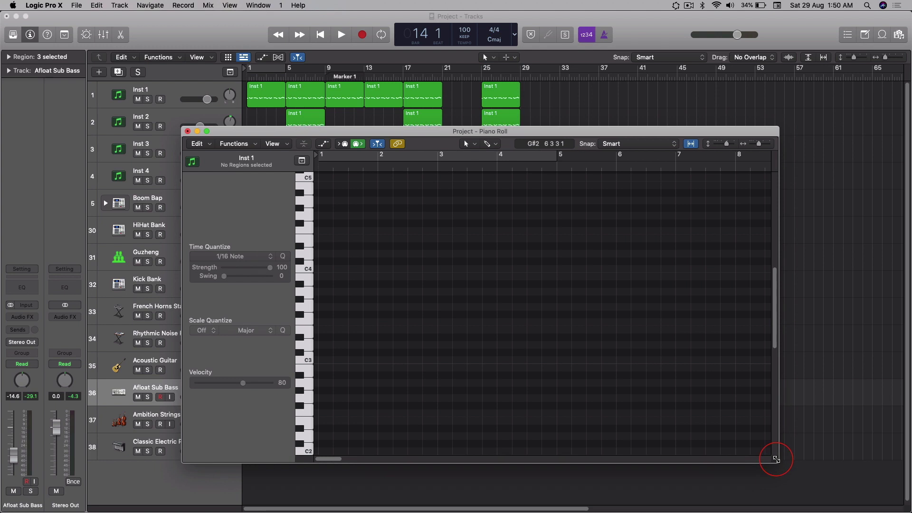
{"action": "left_click_drag", "start_coordinate": [583, 133], "coordinate": [584, 159]}
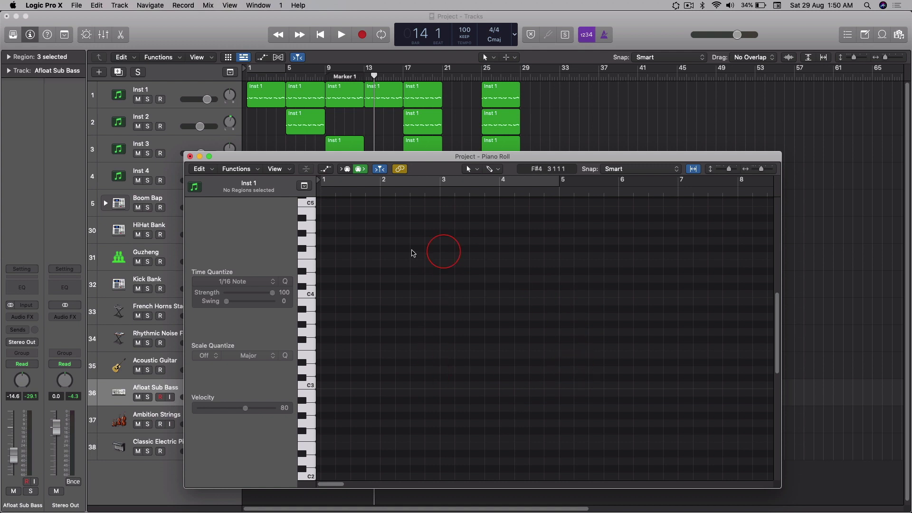
{"action": "left_click_drag", "start_coordinate": [279, 157], "coordinate": [390, 163]}
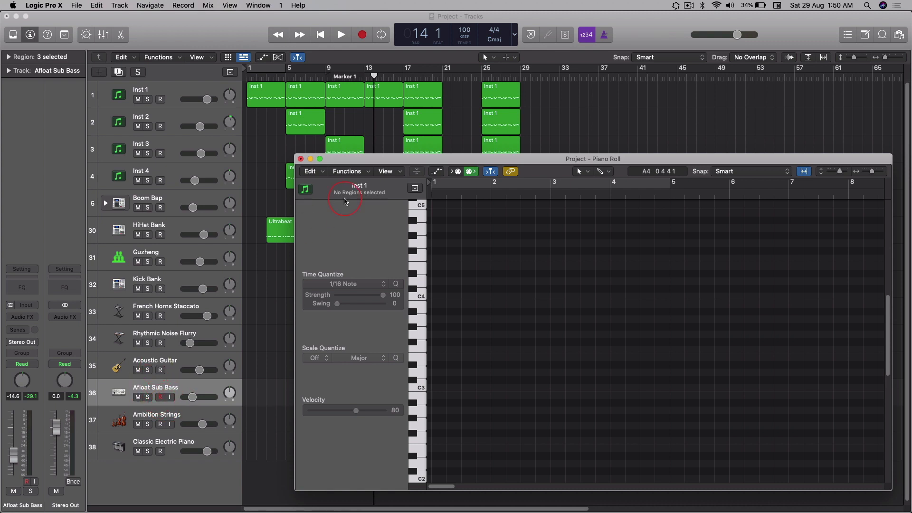
{"action": "left_click_drag", "start_coordinate": [371, 162], "coordinate": [288, 127]}
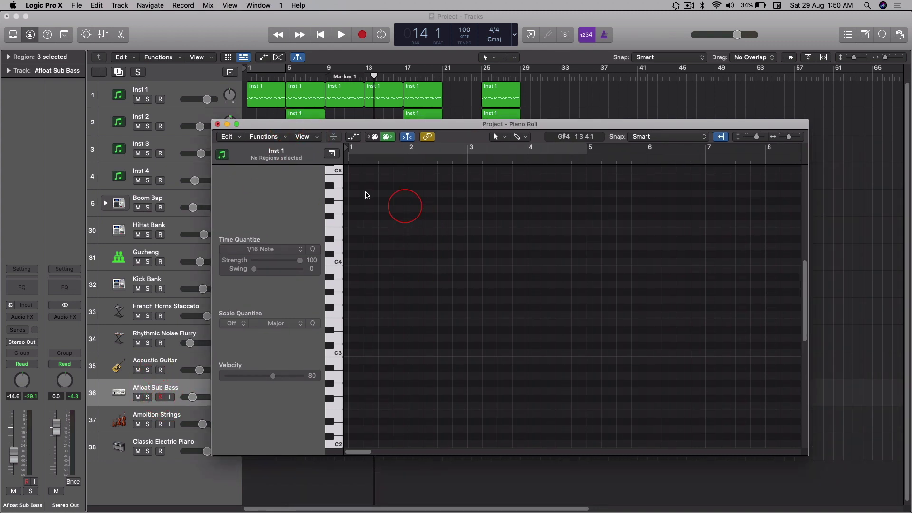
{"action": "left_click", "coordinate": [218, 125]}
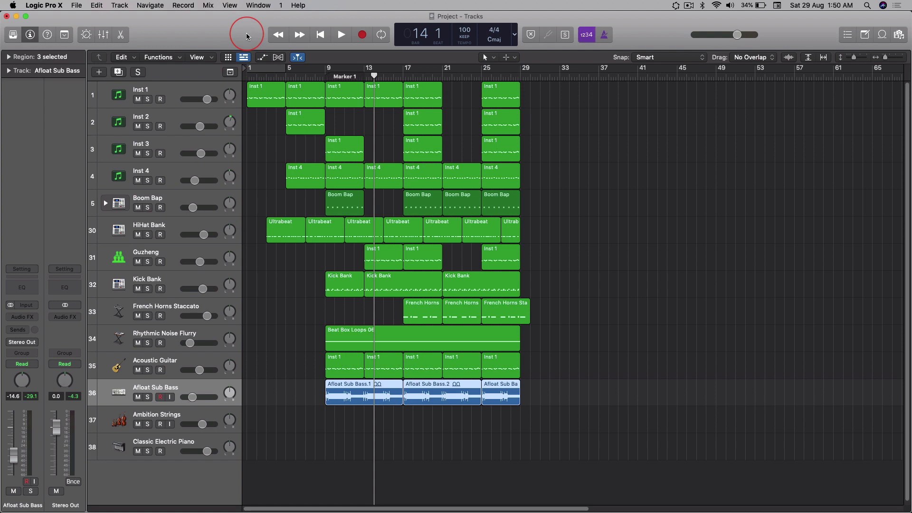
View the selected Afloat Sub Bass audio in a separate Audio File Editor placed below the first tracks, and close the window
{"action": "left_click", "coordinate": [258, 6]}
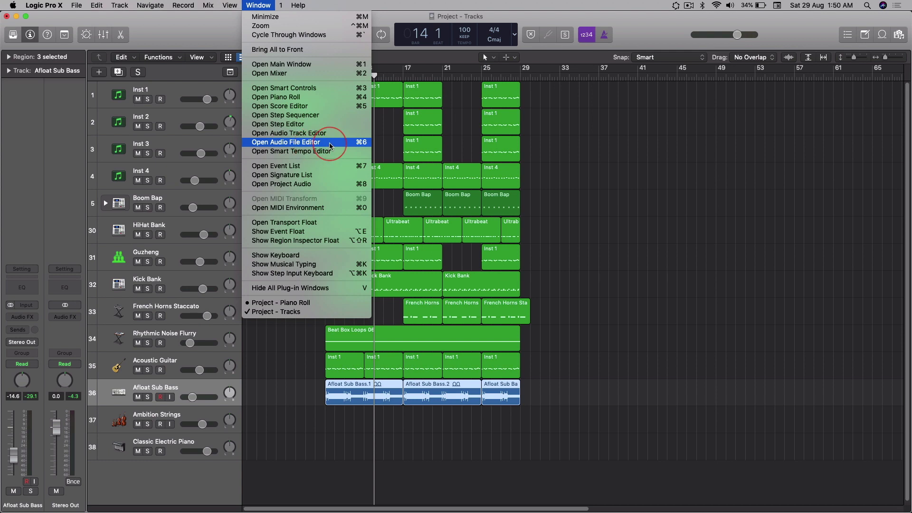
{"action": "left_click", "coordinate": [347, 143]}
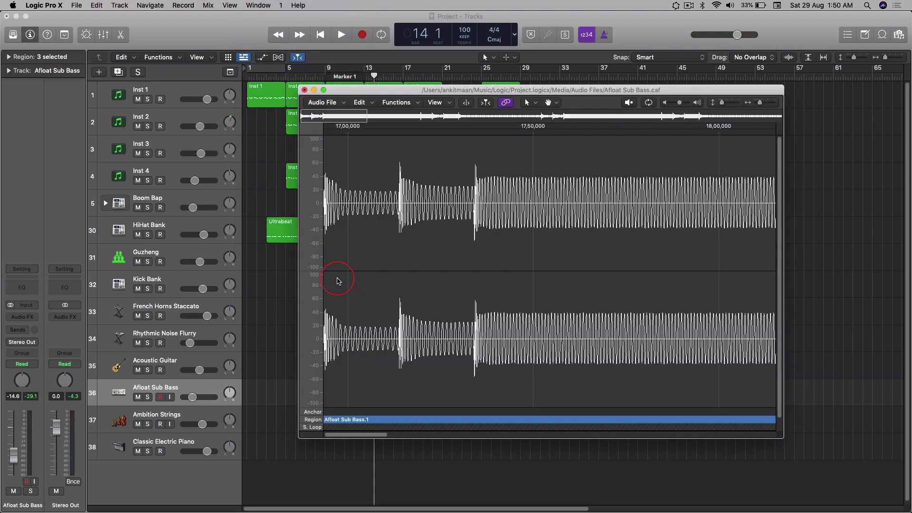
{"action": "left_click_drag", "start_coordinate": [436, 91], "coordinate": [376, 156]}
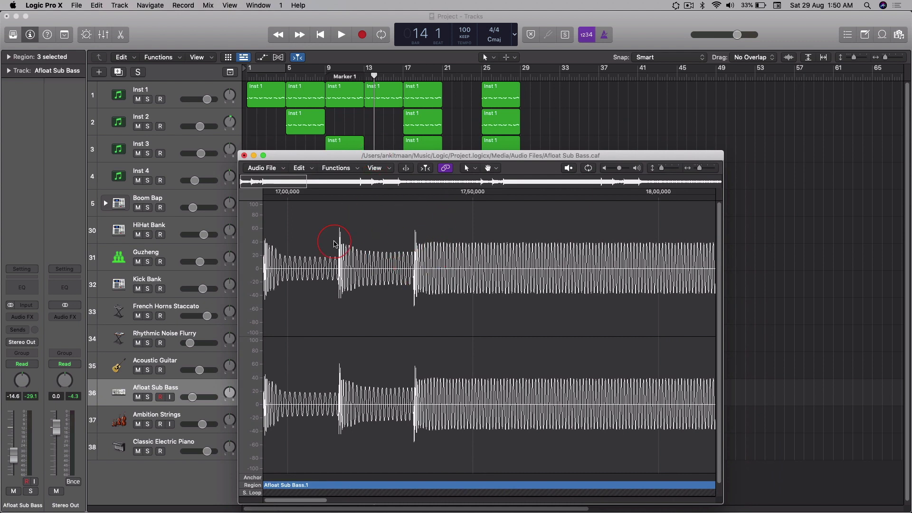
{"action": "left_click", "coordinate": [393, 205]}
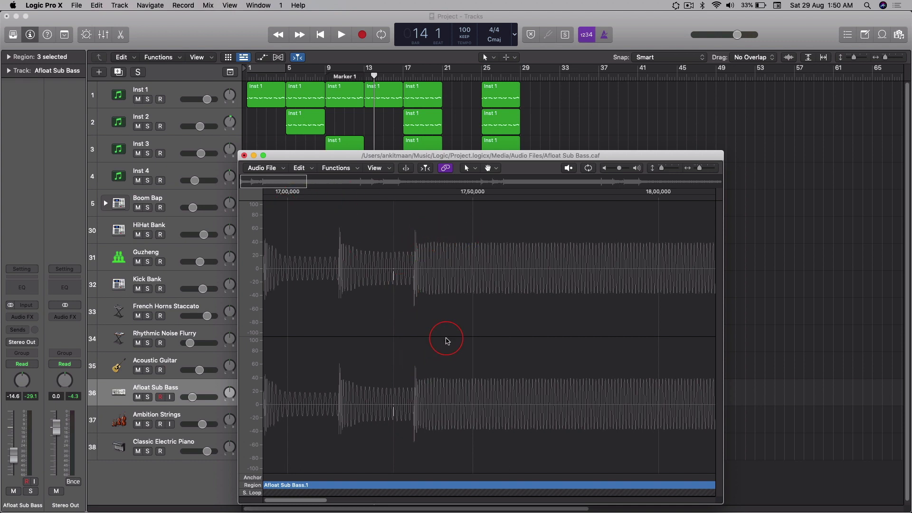
{"action": "scroll", "coordinate": [447, 338], "scroll_direction": "right", "scroll_amount": 5}
{"action": "scroll", "coordinate": [446, 338], "scroll_direction": "left", "scroll_amount": 5}
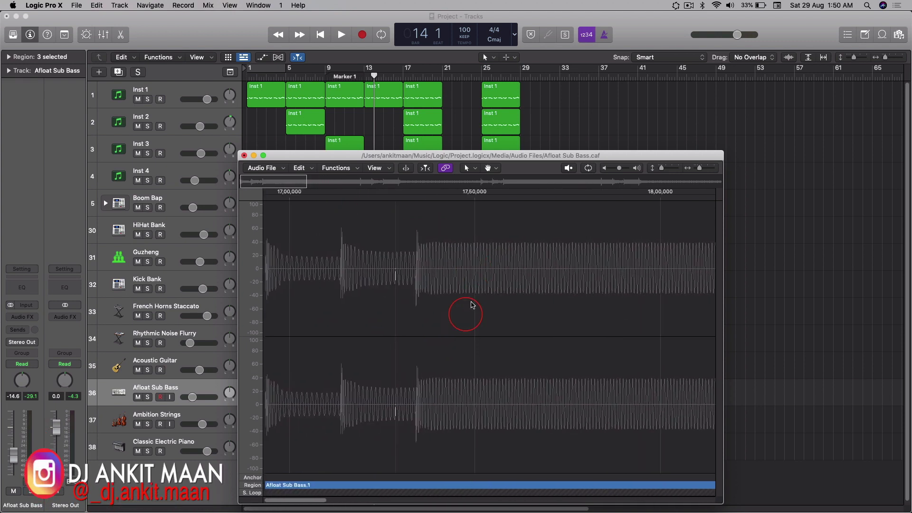
{"action": "left_click", "coordinate": [243, 155]}
Reopen the separate Piano Roll window and place it just below the Inst 2 track row
{"action": "left_click", "coordinate": [248, 4]}
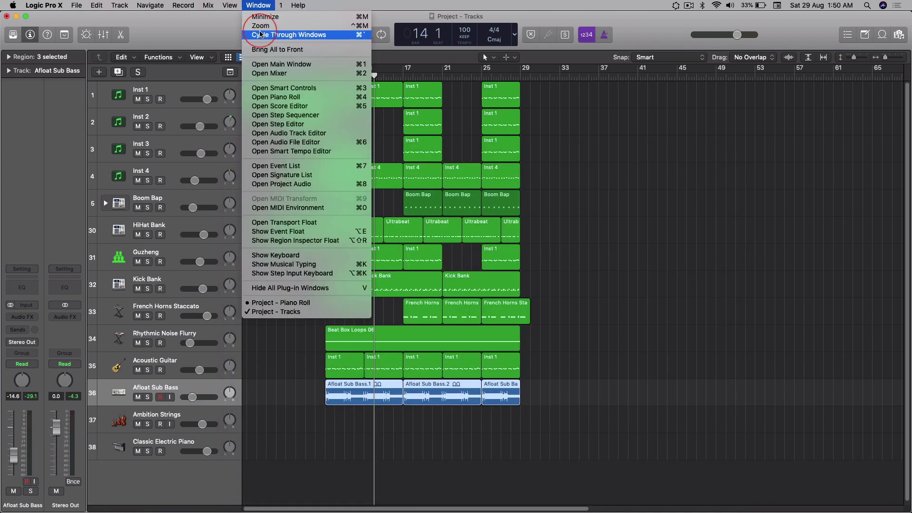
{"action": "left_click", "coordinate": [270, 99]}
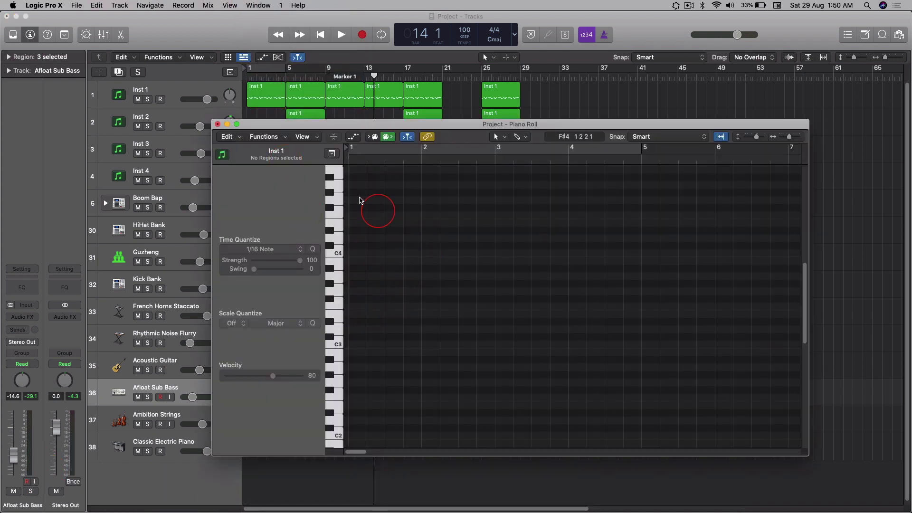
{"action": "left_click_drag", "start_coordinate": [342, 126], "coordinate": [339, 142]}
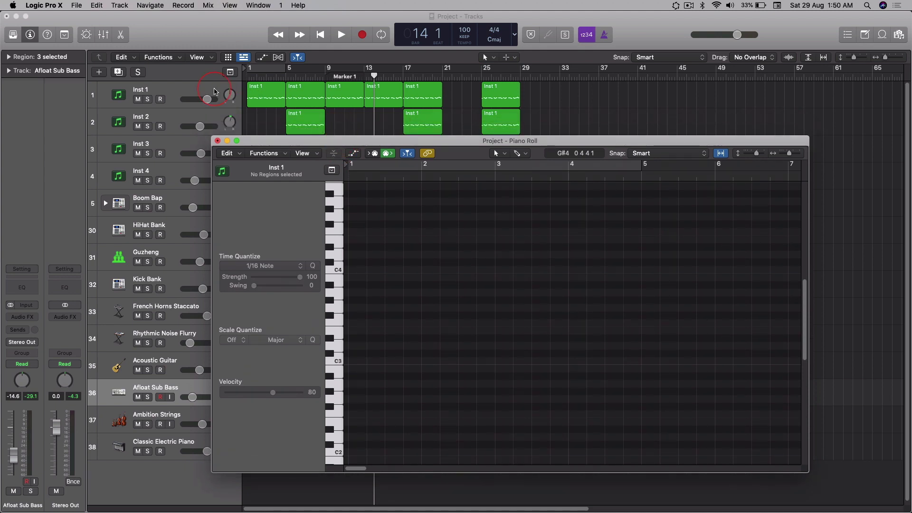
Show all Inst 1 track regions in the floating Piano Roll, look through the alternate tool choices, and close the window
{"action": "left_click", "coordinate": [215, 92]}
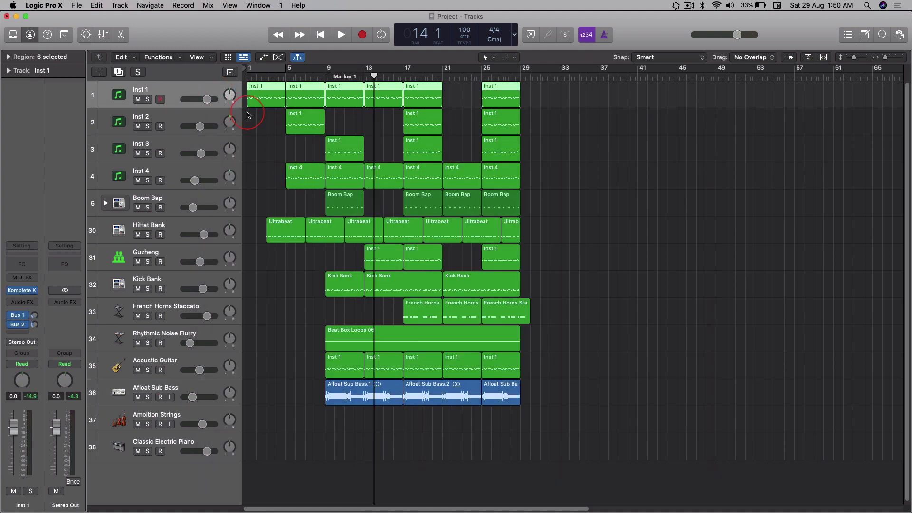
{"action": "key", "text": "super+4"}
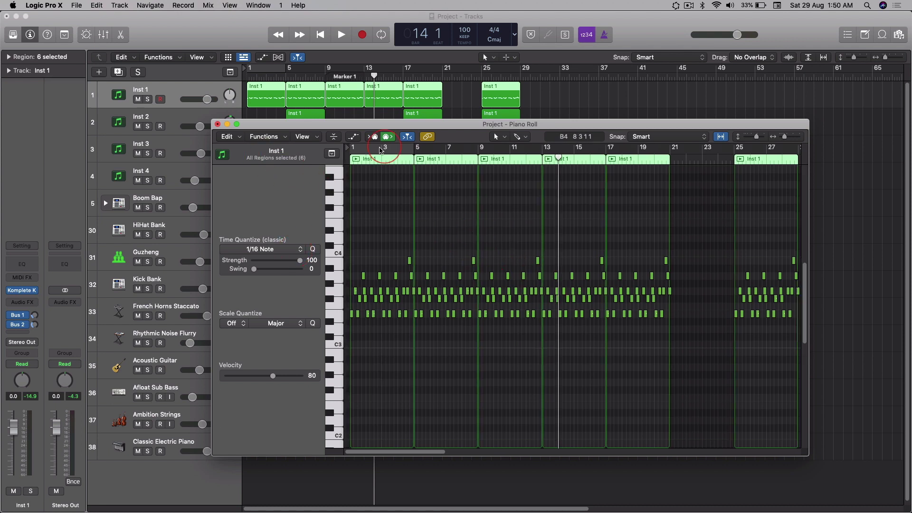
{"action": "left_click", "coordinate": [523, 137]}
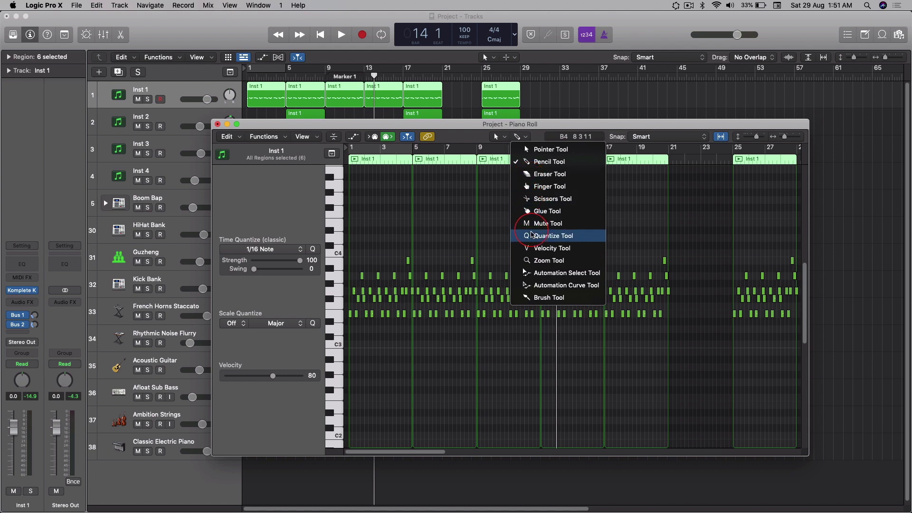
{"action": "left_click", "coordinate": [516, 137]}
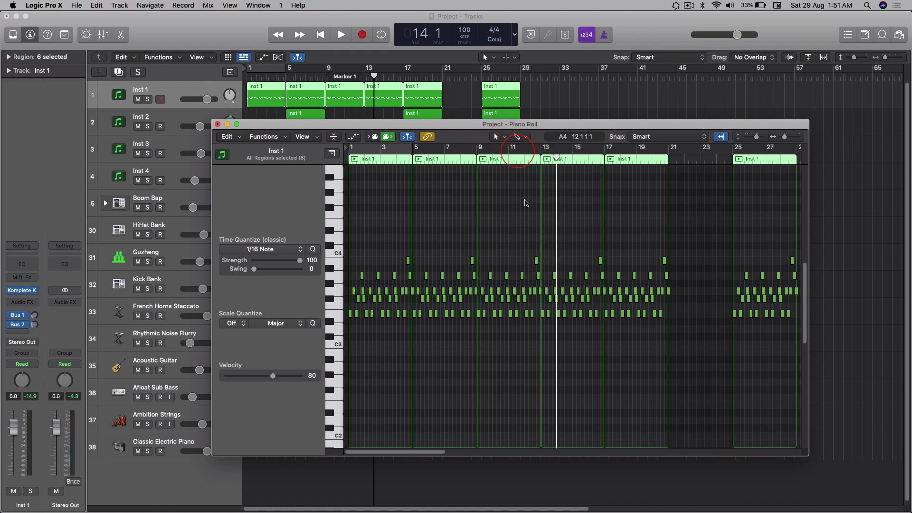
{"action": "left_click", "coordinate": [217, 125]}
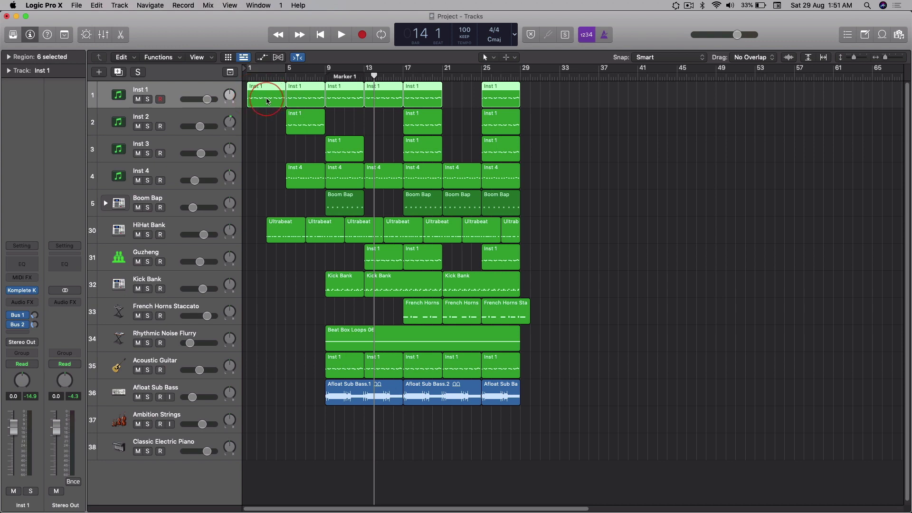
View the bar 1 Inst 1 region in a floating Piano Roll placed below the first two track rows, and close the window
{"action": "left_click", "coordinate": [264, 138]}
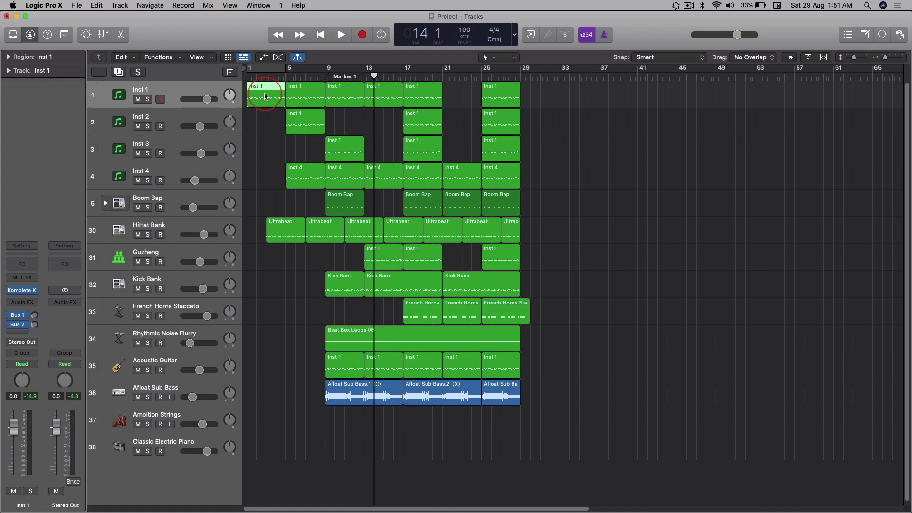
{"action": "double_click", "coordinate": [264, 92]}
{"action": "left_click_drag", "start_coordinate": [331, 170], "coordinate": [360, 155]}
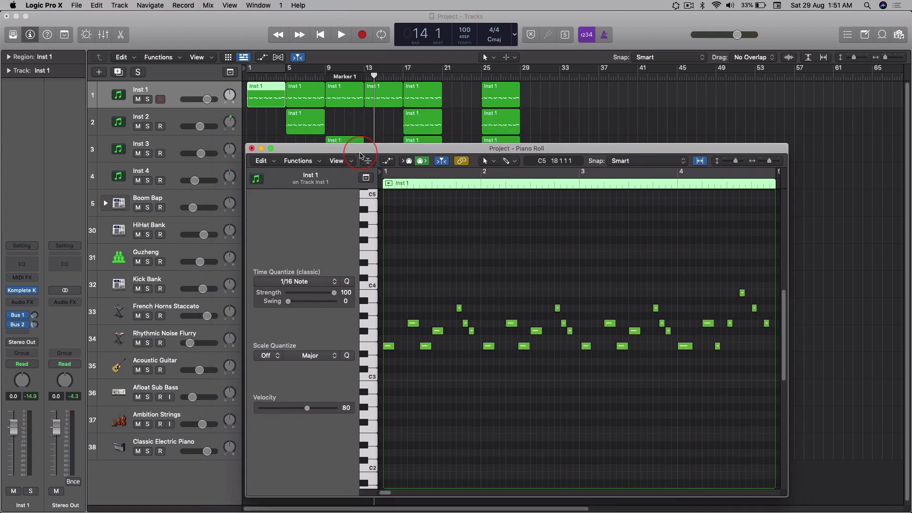
{"action": "left_click", "coordinate": [252, 149]}
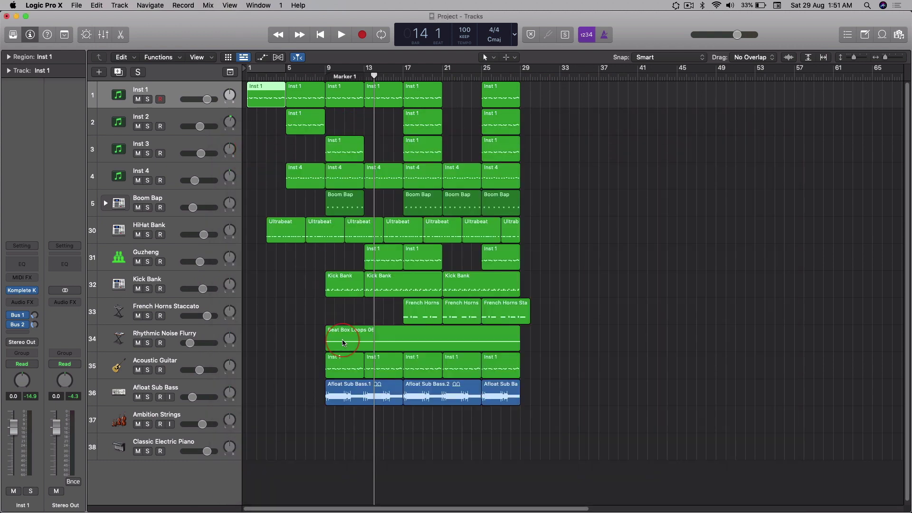
View the first Afloat Sub Bass region in a floating Audio File Editor placed below the first track rows, and close the window
{"action": "left_click", "coordinate": [345, 385]}
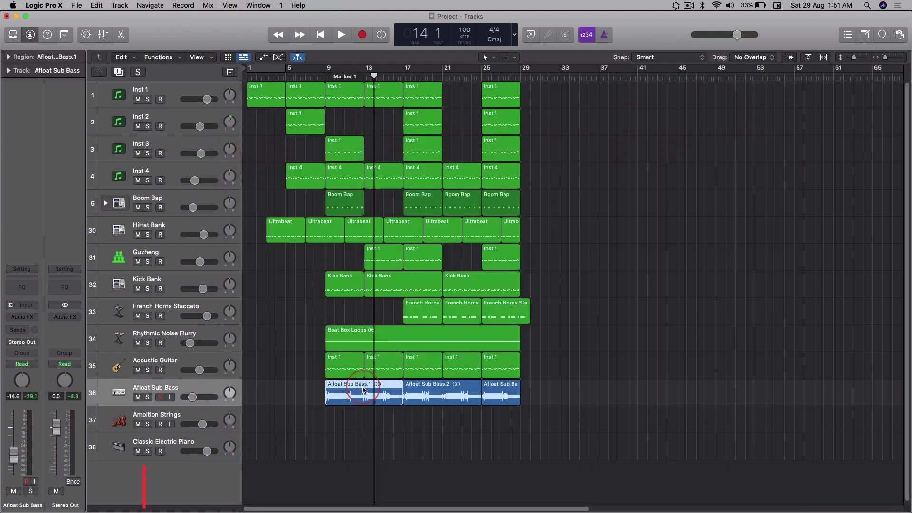
{"action": "double_click", "coordinate": [363, 389]}
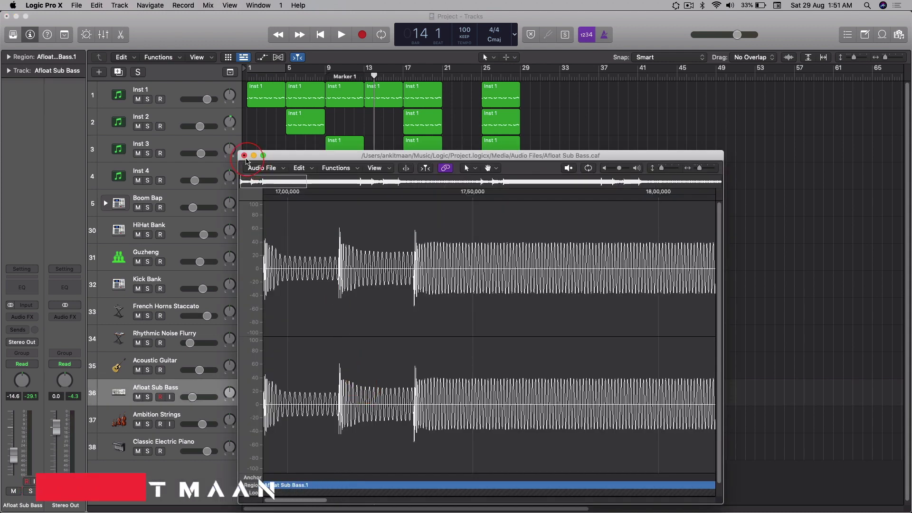
{"action": "mouse_move", "coordinate": [306, 151]}
{"action": "left_mouse_down"}
{"action": "mouse_move", "coordinate": [311, 159]}
{"action": "mouse_move", "coordinate": [314, 114]}
{"action": "mouse_move", "coordinate": [321, 150]}
{"action": "left_mouse_up"}
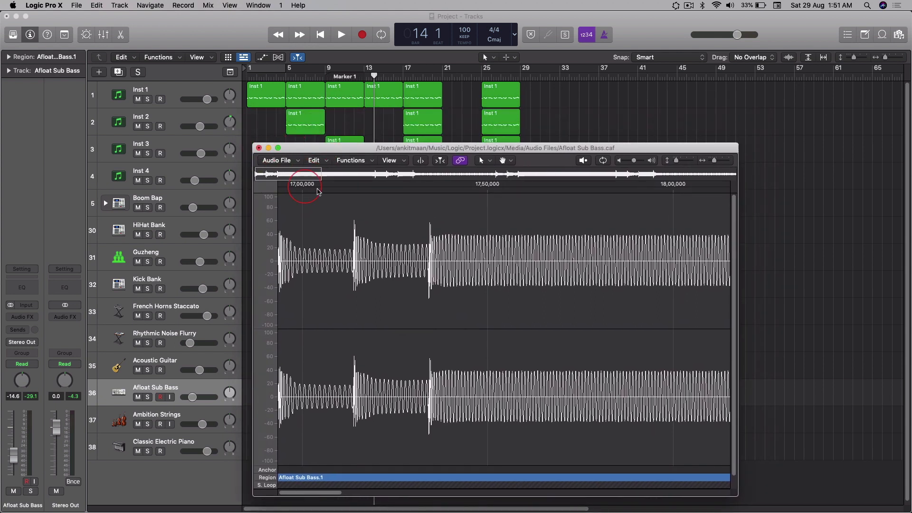
{"action": "left_click", "coordinate": [259, 5]}
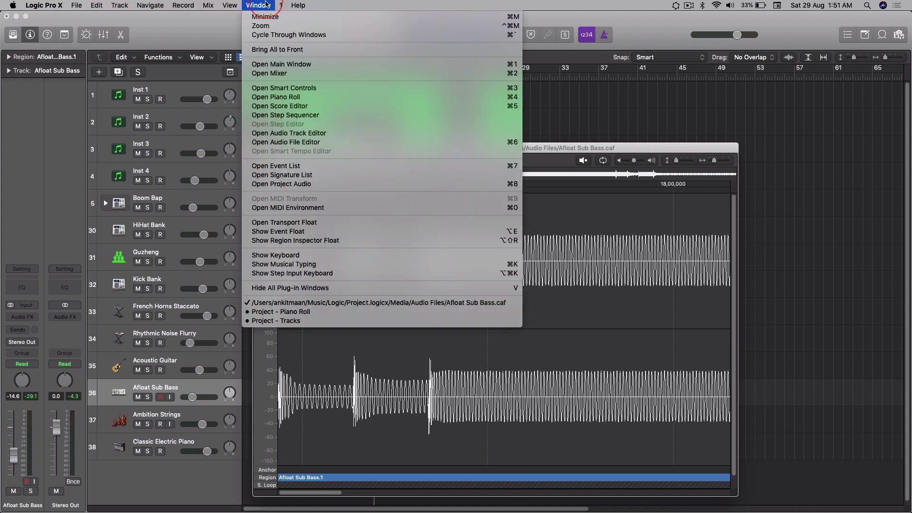
{"action": "left_click", "coordinate": [267, 5]}
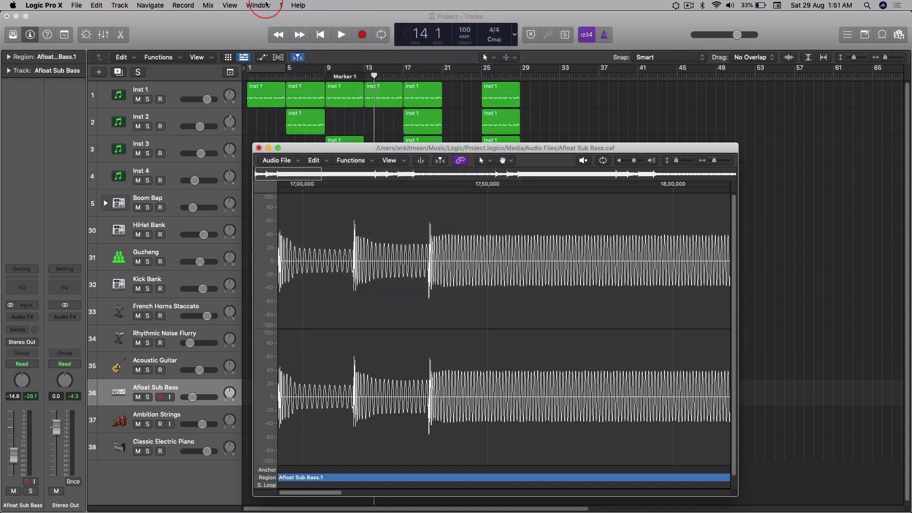
{"action": "left_click", "coordinate": [258, 148]}
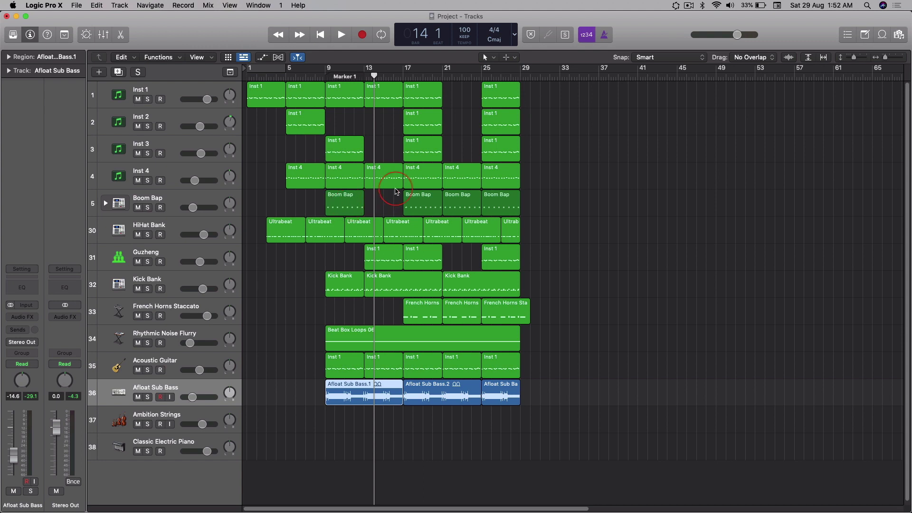
Look over the options for screensets and separate windows, and lock Screenset 1 (Piano Roll, Tracks)
{"action": "left_click", "coordinate": [281, 5]}
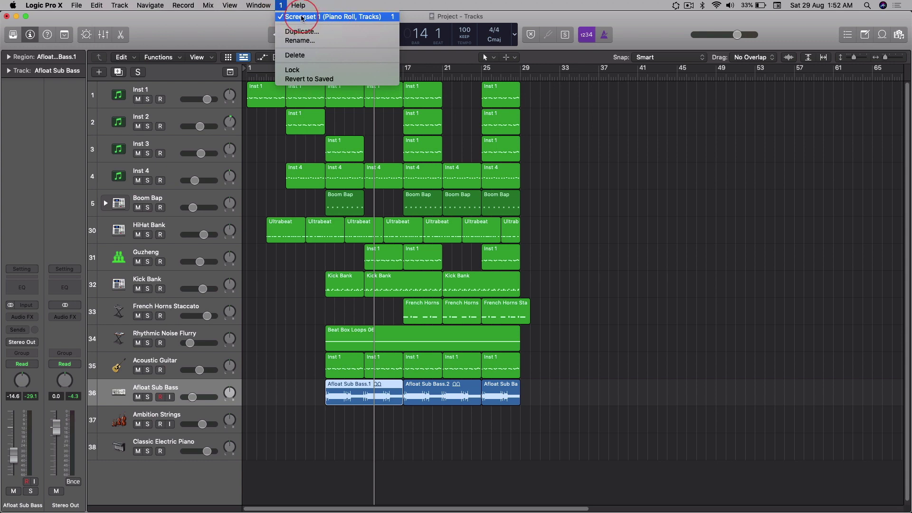
{"action": "left_click", "coordinate": [280, 5]}
{"action": "left_click", "coordinate": [258, 5]}
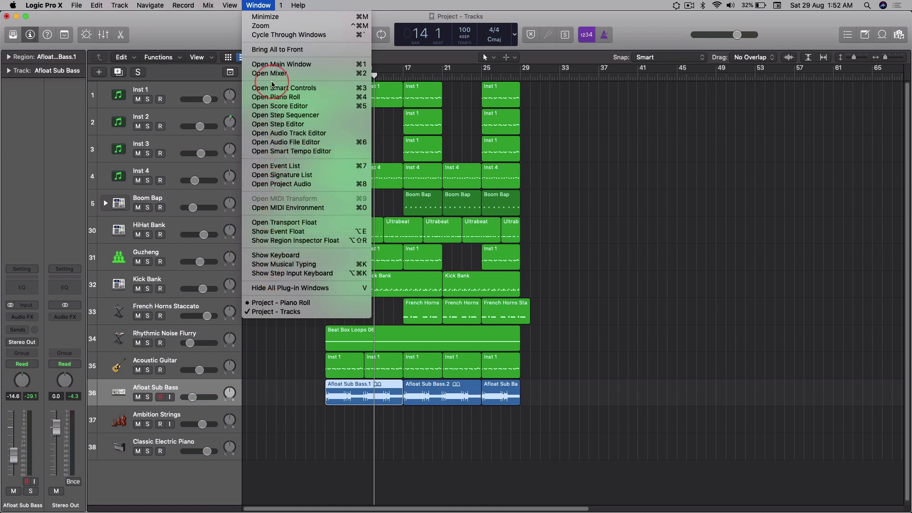
{"action": "left_click", "coordinate": [262, 2]}
{"action": "left_click", "coordinate": [281, 5]}
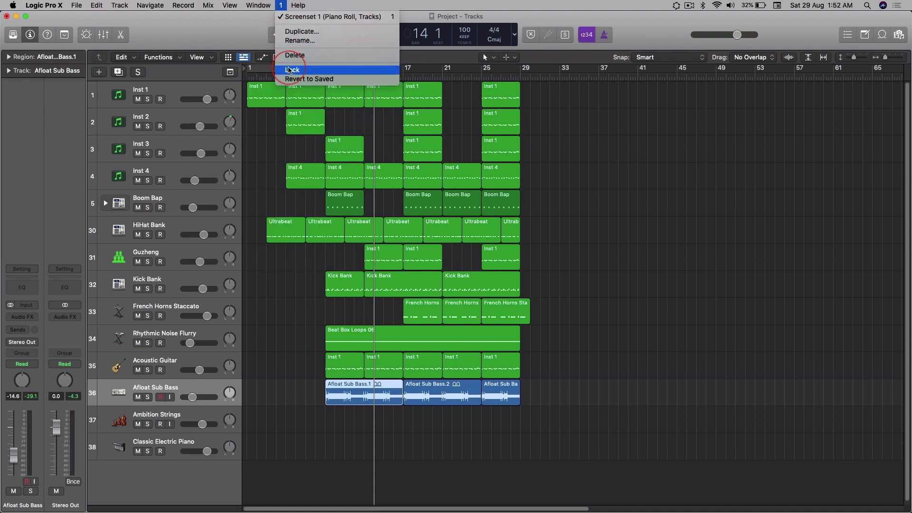
{"action": "left_click", "coordinate": [289, 70]}
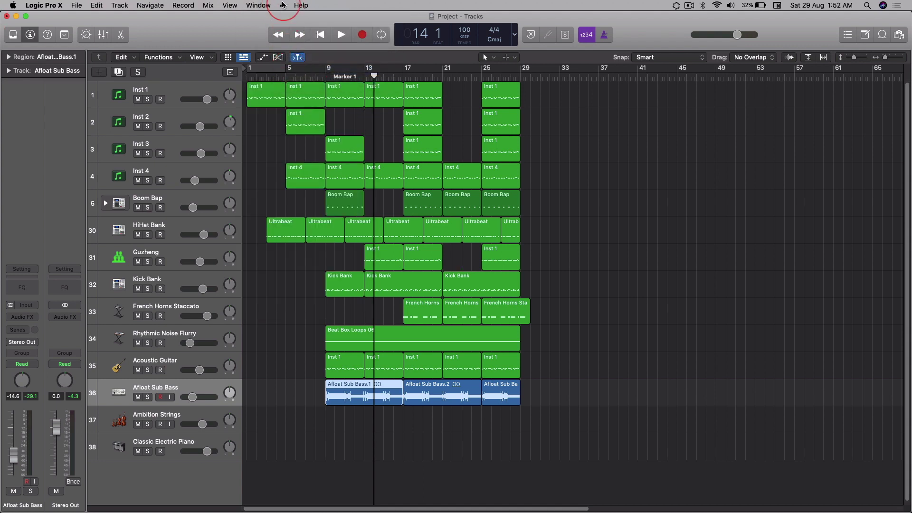
{"action": "scroll", "coordinate": [315, 91], "scroll_direction": "down", "scroll_amount": 1}
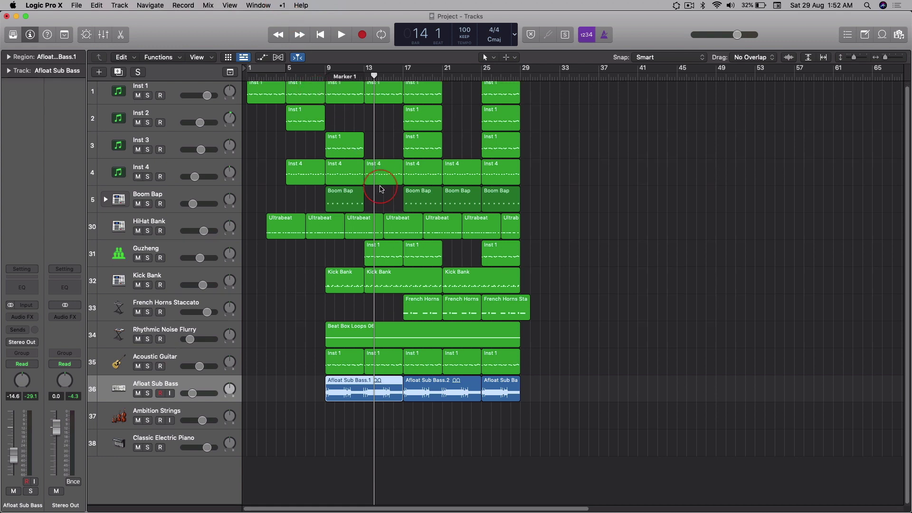
{"action": "left_click", "coordinate": [282, 4]}
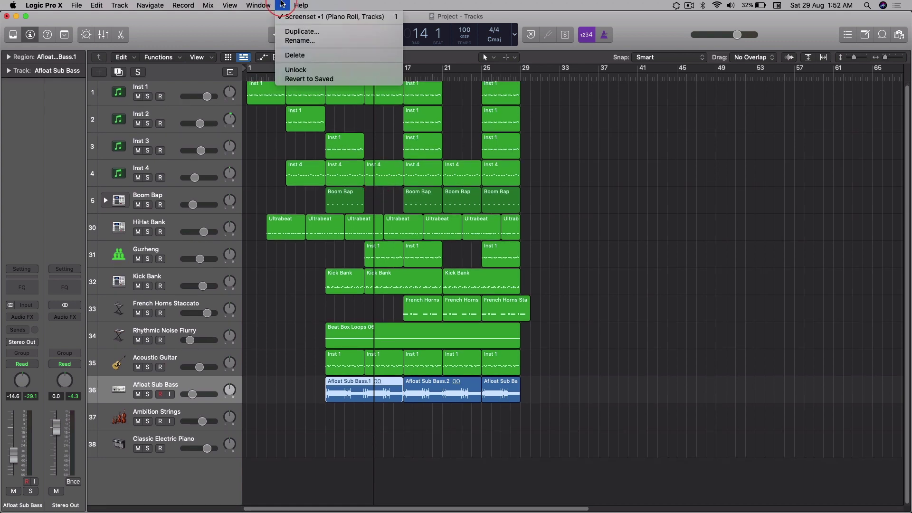
{"action": "left_click", "coordinate": [291, 33]}
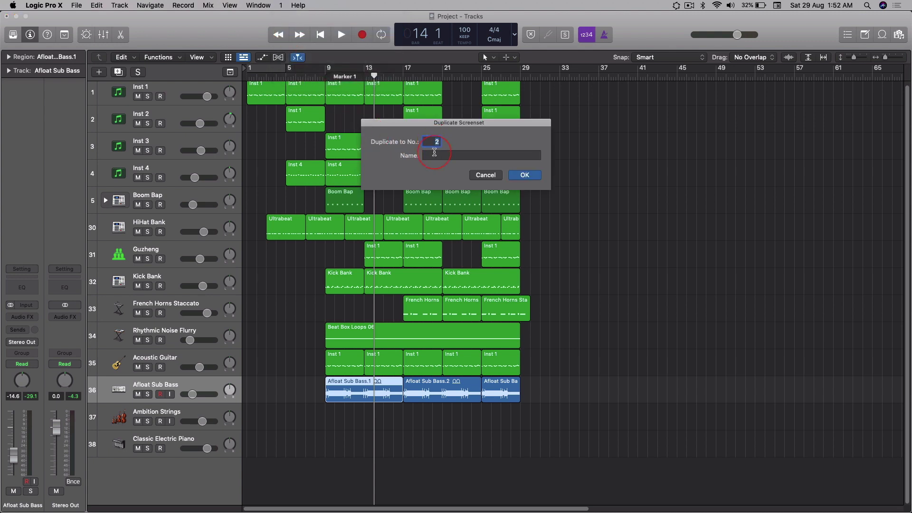
{"action": "left_click", "coordinate": [484, 175]}
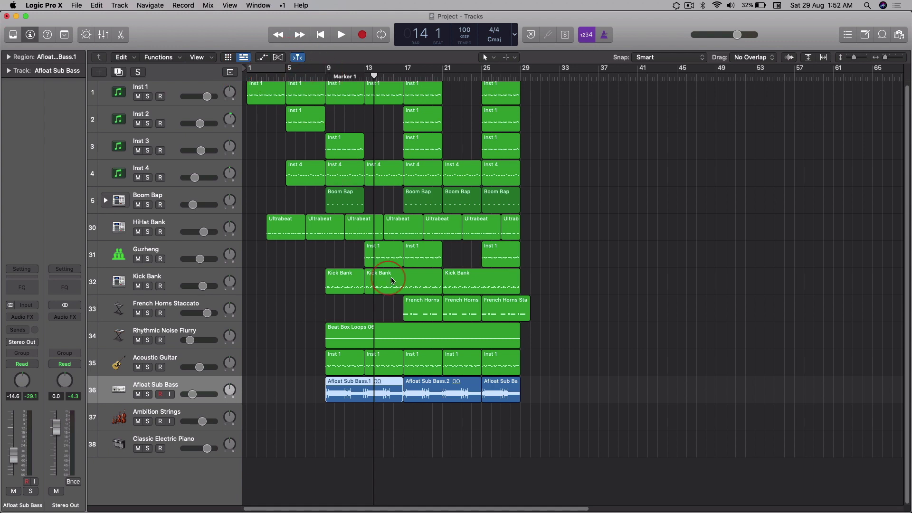
{"action": "left_click", "coordinate": [256, 5]}
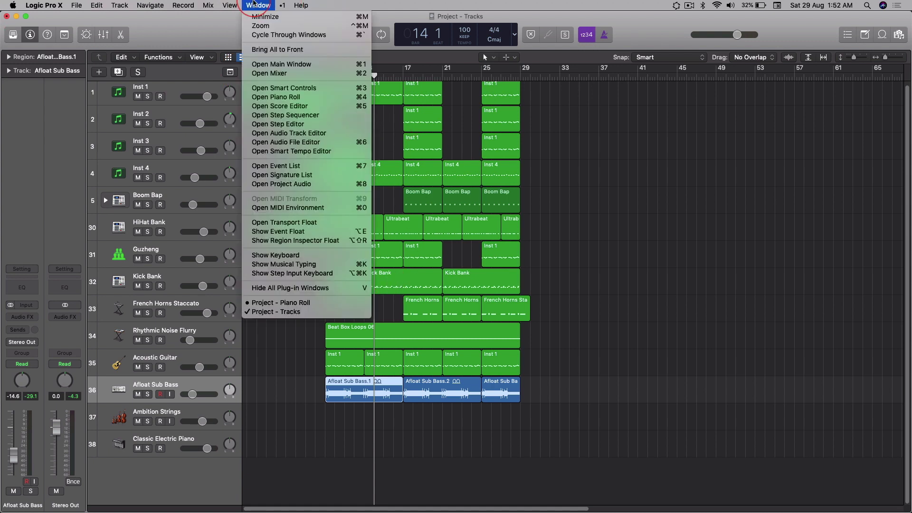
{"action": "left_click", "coordinate": [272, 98]}
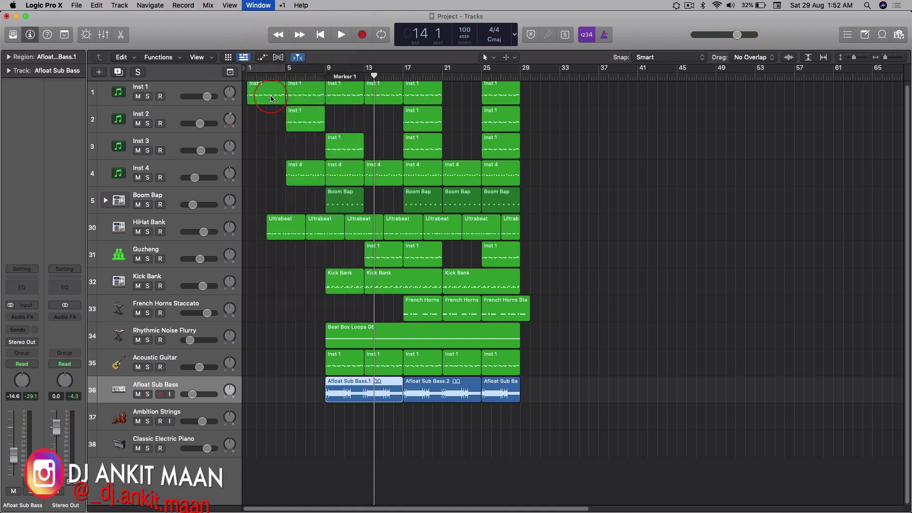
{"action": "left_click", "coordinate": [251, 148]}
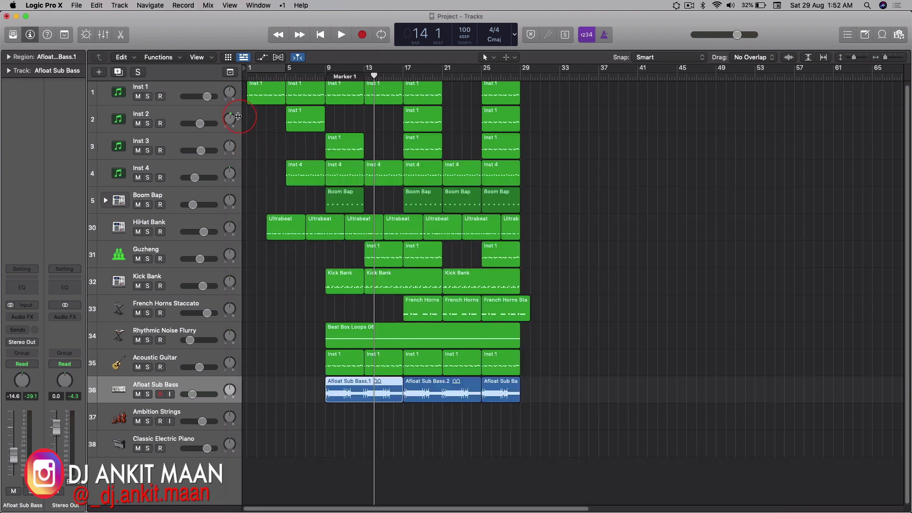
Show all Inst 1 track regions in a floating Piano Roll, shrink the window, and place it just below the Inst 3 track row
{"action": "left_click", "coordinate": [229, 83]}
{"action": "left_click", "coordinate": [257, 6]}
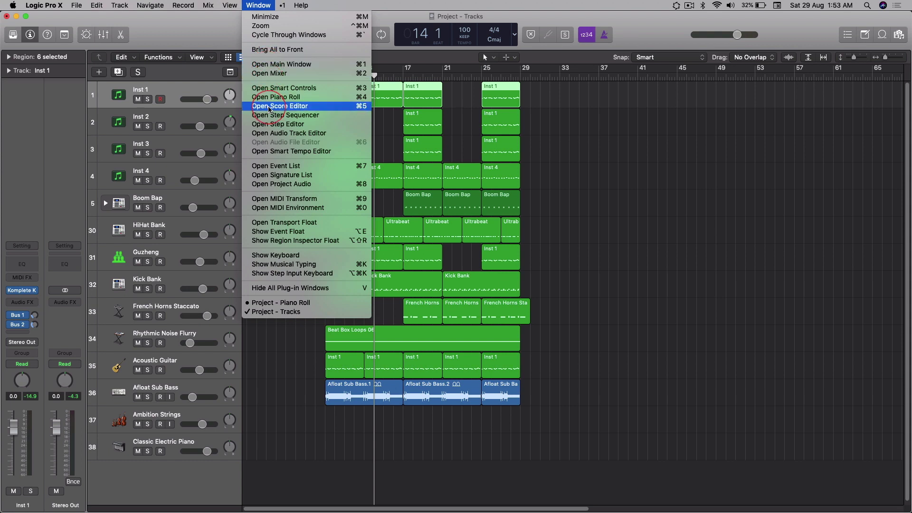
{"action": "left_click", "coordinate": [291, 205]}
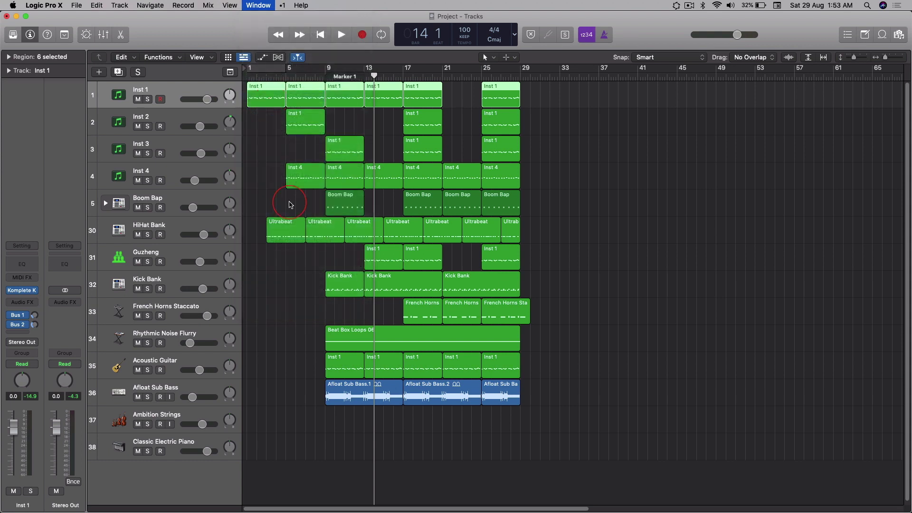
{"action": "left_click_drag", "start_coordinate": [385, 150], "coordinate": [135, 43]}
{"action": "left_click_drag", "start_coordinate": [532, 389], "coordinate": [374, 286]}
{"action": "left_click_drag", "start_coordinate": [189, 42], "coordinate": [229, 175]}
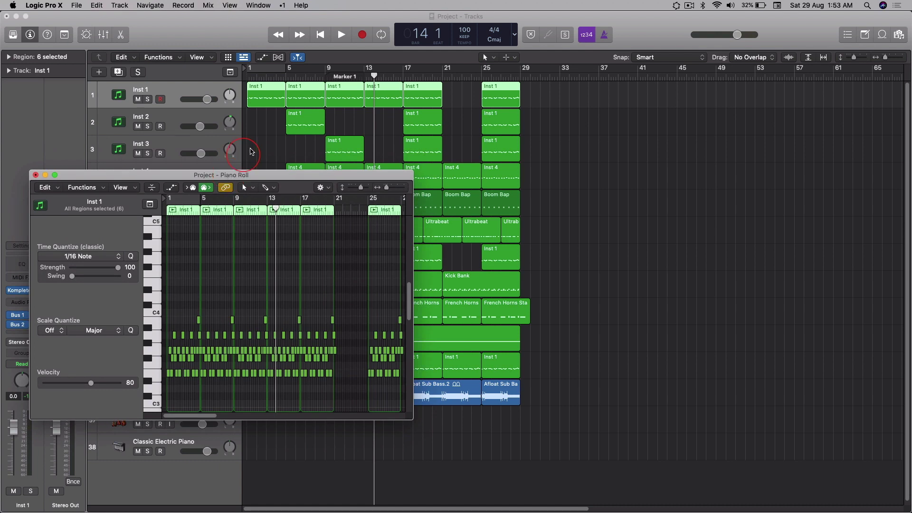
Open the Score Editor in its own window, shrink it, and place it beside the floating Piano Roll
{"action": "left_click", "coordinate": [252, 5]}
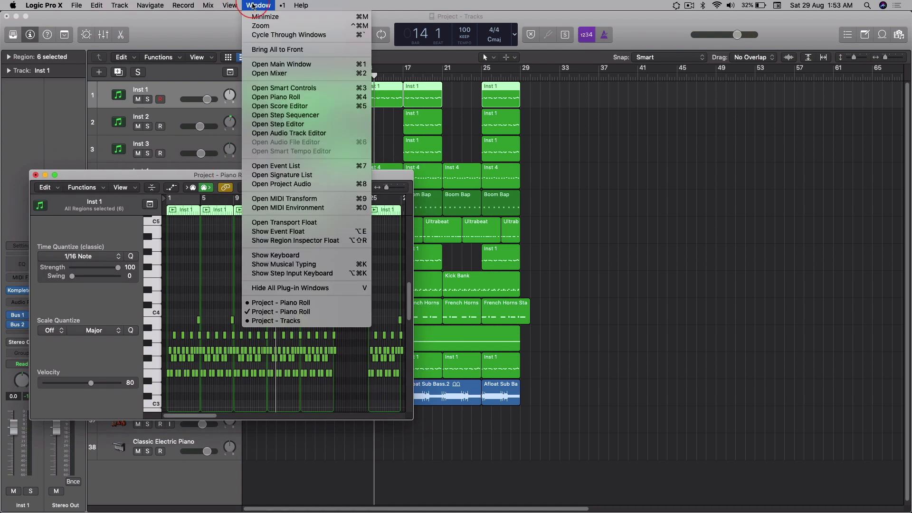
{"action": "left_click", "coordinate": [268, 107]}
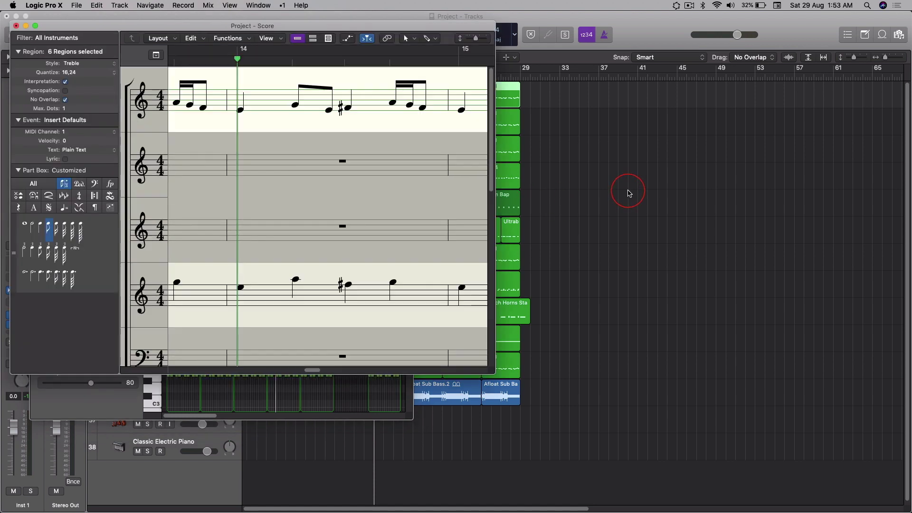
{"action": "left_click_drag", "start_coordinate": [322, 28], "coordinate": [675, 132]}
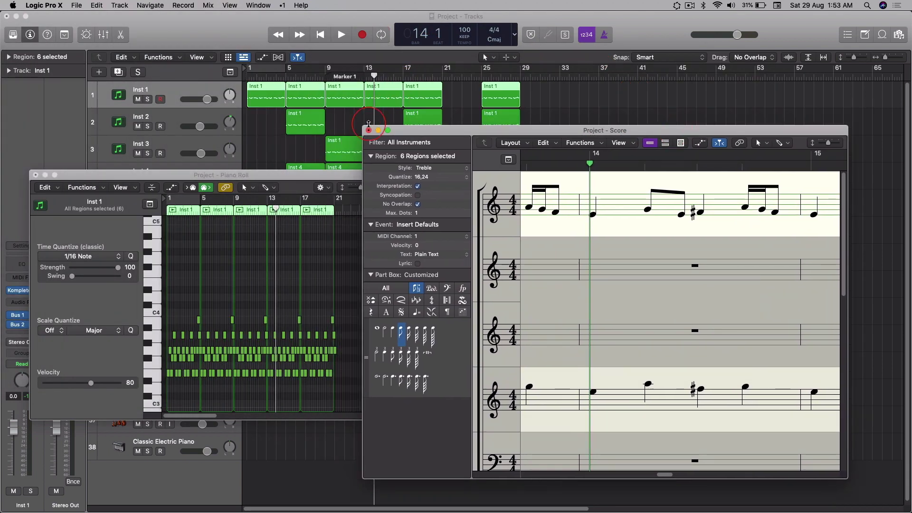
{"action": "left_click_drag", "start_coordinate": [365, 125], "coordinate": [485, 177]}
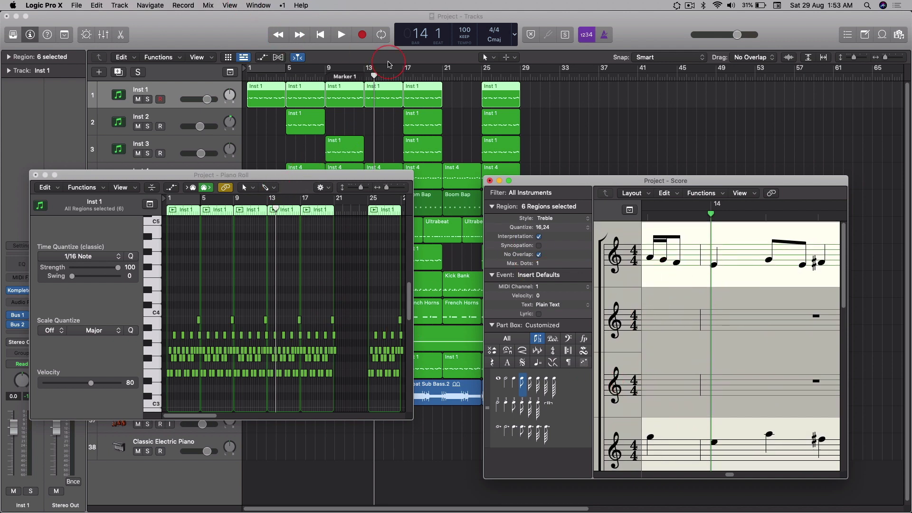
Duplicate the current screenset to number 2 with the name "my editing"
{"action": "left_click", "coordinate": [282, 6]}
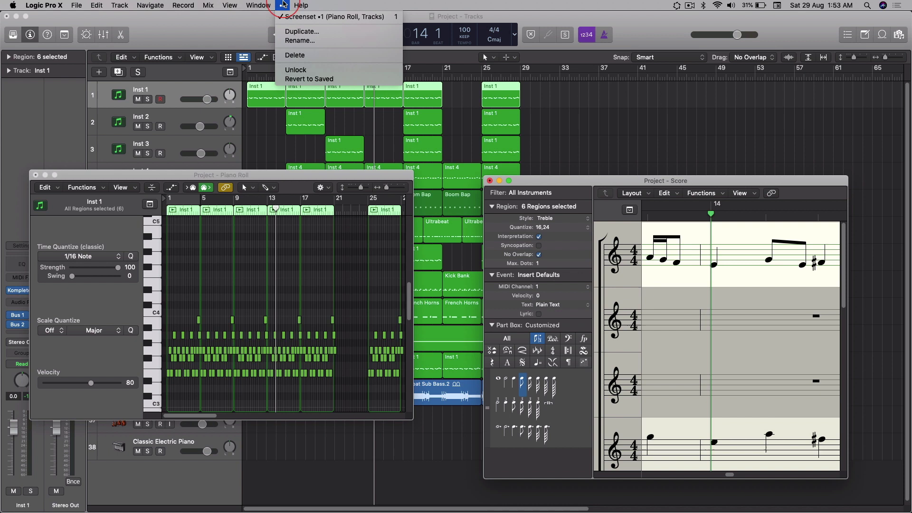
{"action": "left_click", "coordinate": [290, 31]}
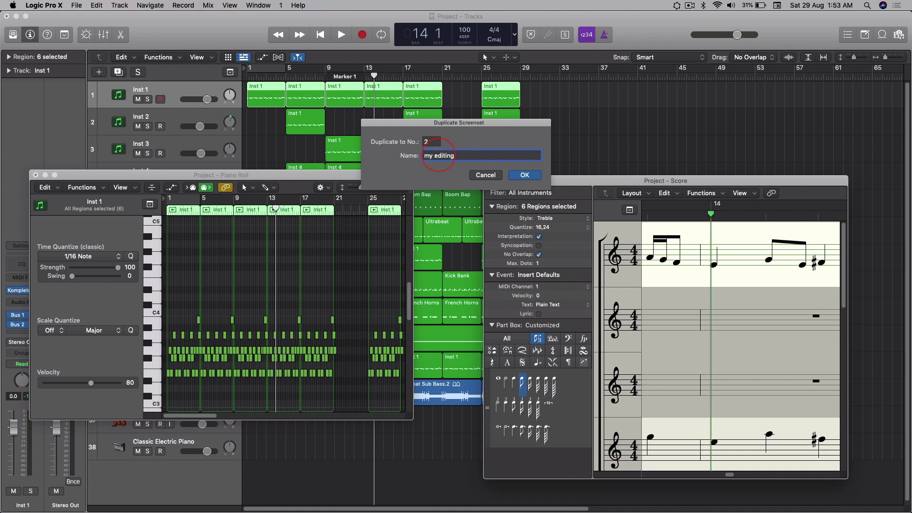
{"action": "left_click", "coordinate": [525, 175]}
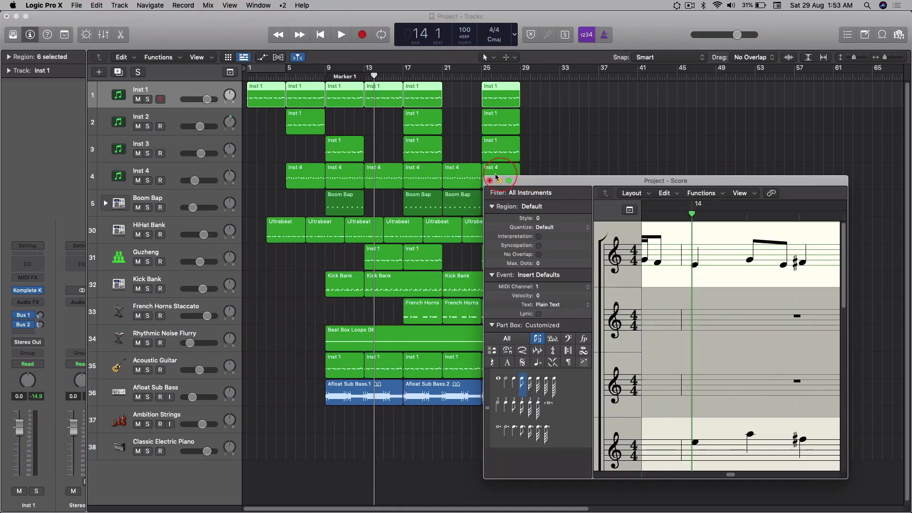
Close the Score window, switch to Screenset 1, and recall the layout of Screenset 2 "my editing"
{"action": "left_click", "coordinate": [490, 181]}
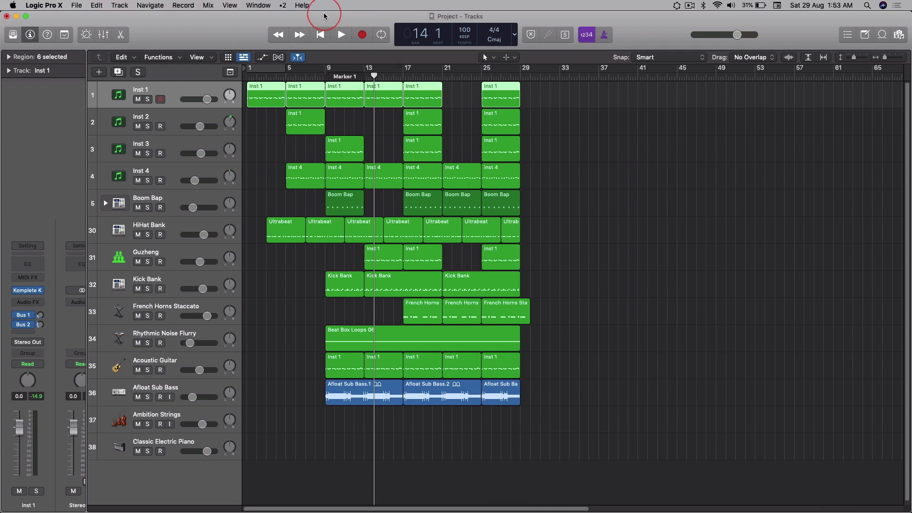
{"action": "left_click", "coordinate": [283, 6]}
{"action": "left_click", "coordinate": [287, 17]}
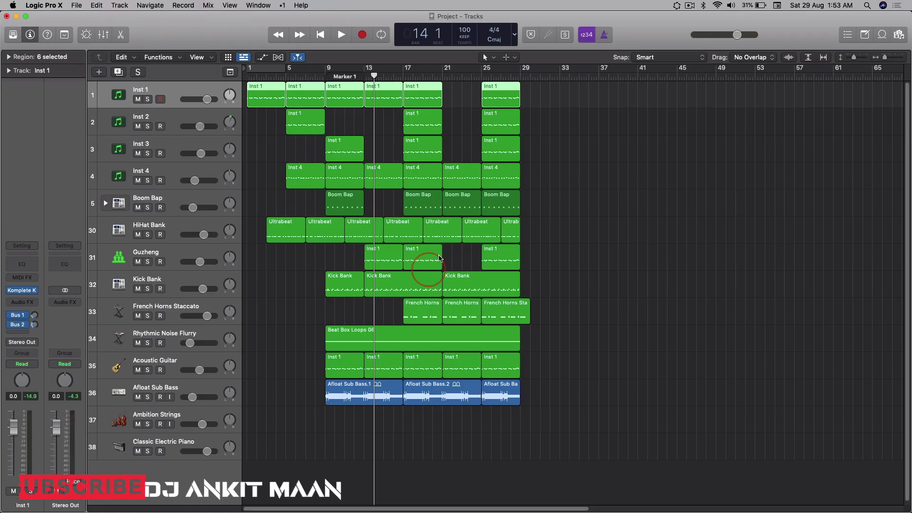
{"action": "left_click", "coordinate": [283, 5]}
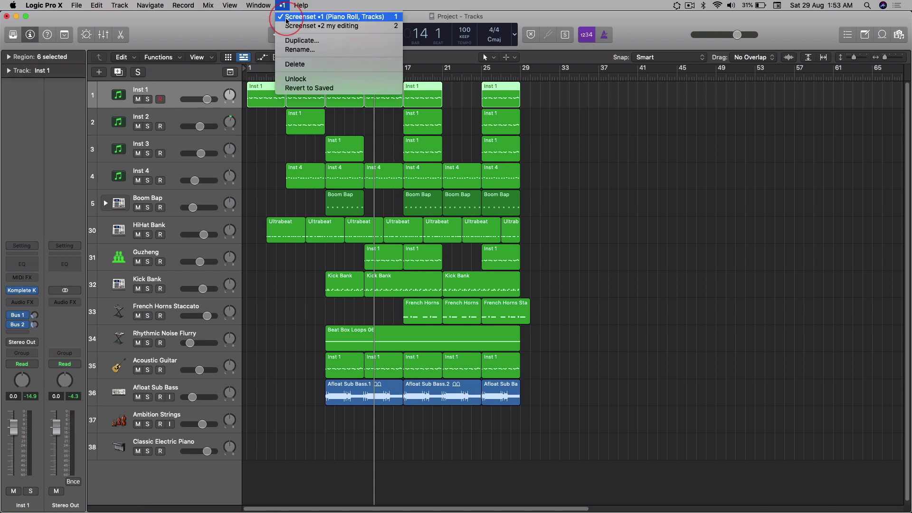
{"action": "left_click", "coordinate": [286, 21]}
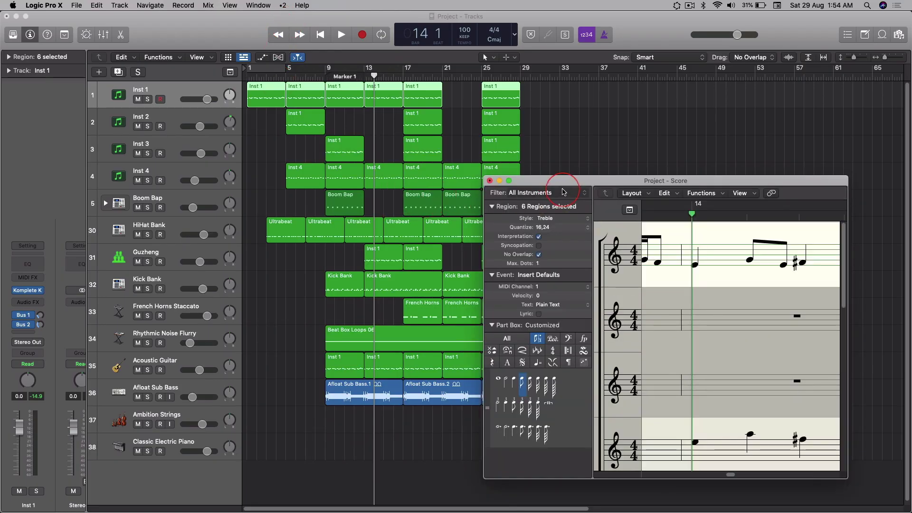
Reposition the Score window slightly and open a floating Piano Roll of the Inst 1 regions just below the Inst 1 track row
{"action": "left_click_drag", "start_coordinate": [564, 186], "coordinate": [581, 181]}
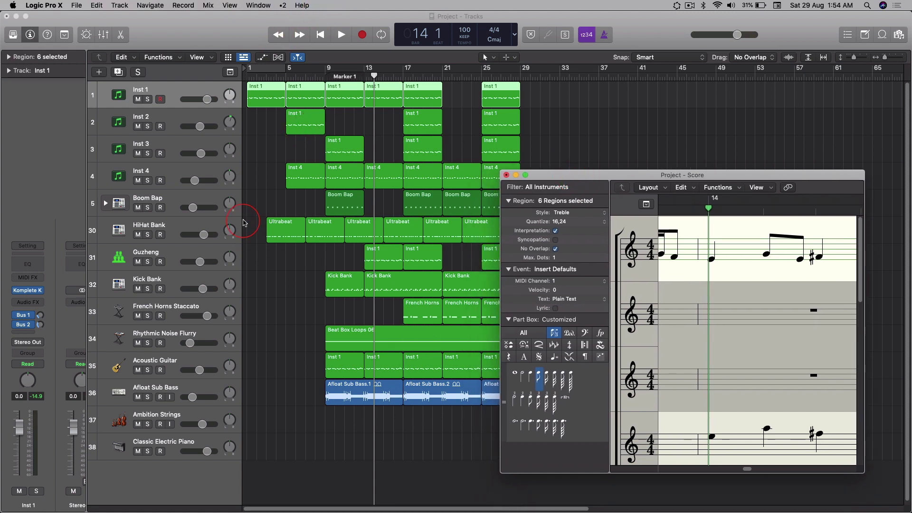
{"action": "left_click", "coordinate": [258, 6]}
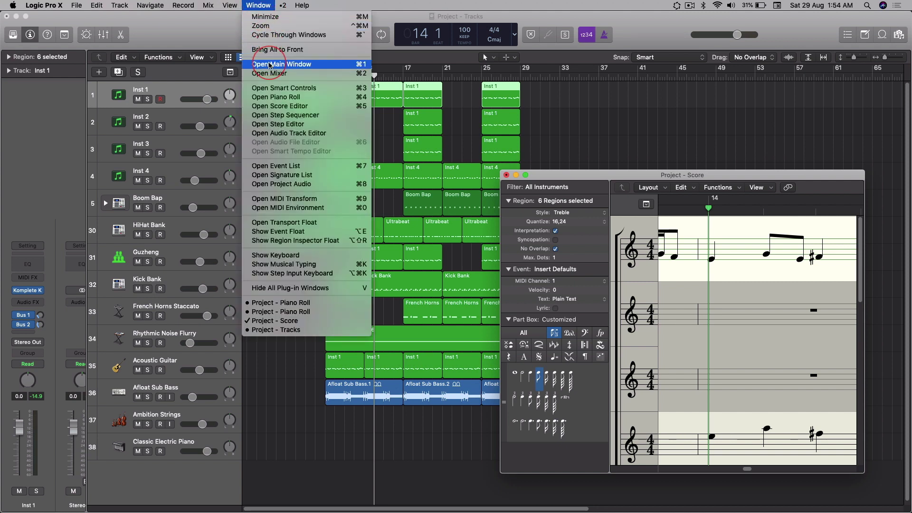
{"action": "left_click", "coordinate": [273, 97]}
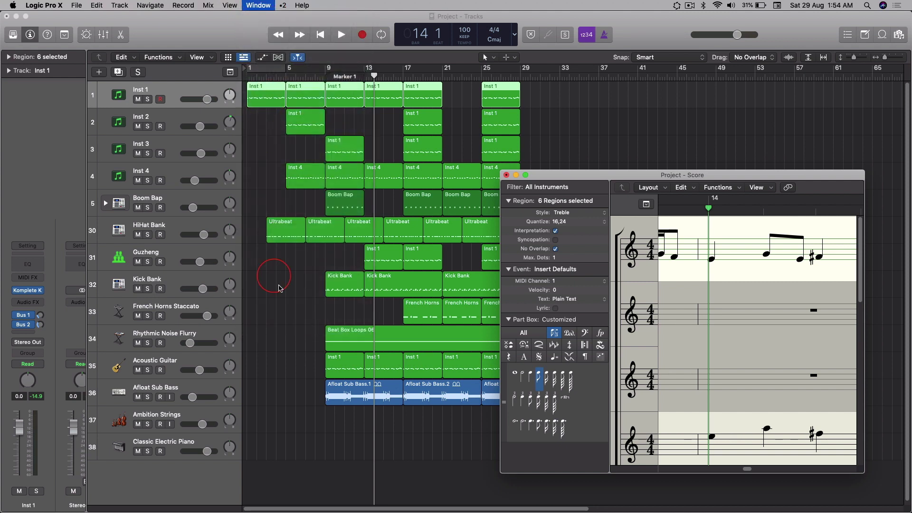
{"action": "left_click_drag", "start_coordinate": [399, 151], "coordinate": [182, 121]}
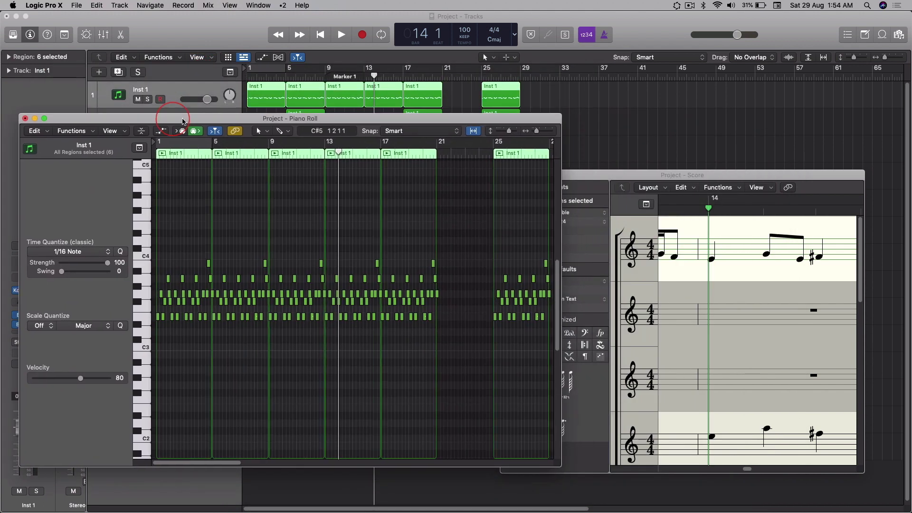
{"action": "left_click", "coordinate": [281, 4]}
{"action": "left_click", "coordinate": [280, 25]}
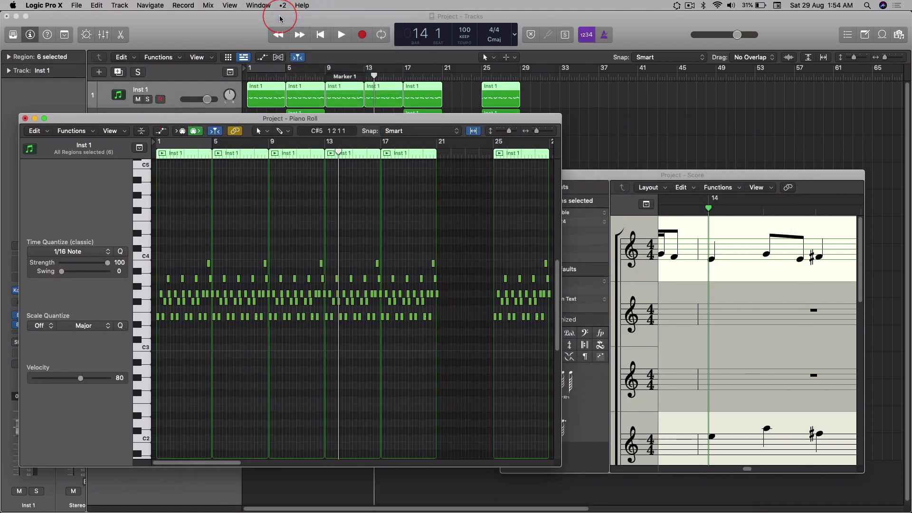